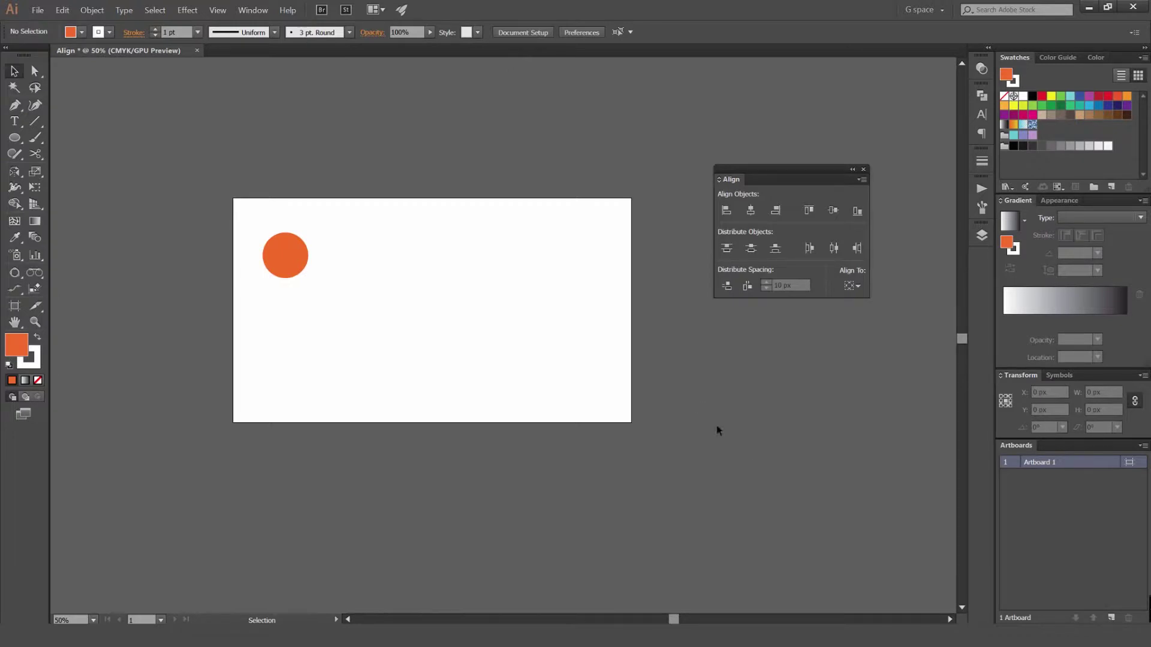
Move the floating Align panel over the artboard's upper-right area, clear of the orange circle.
left_click_drag(547, 201, 639, 226)
scroll(410, 286, "up", 1)
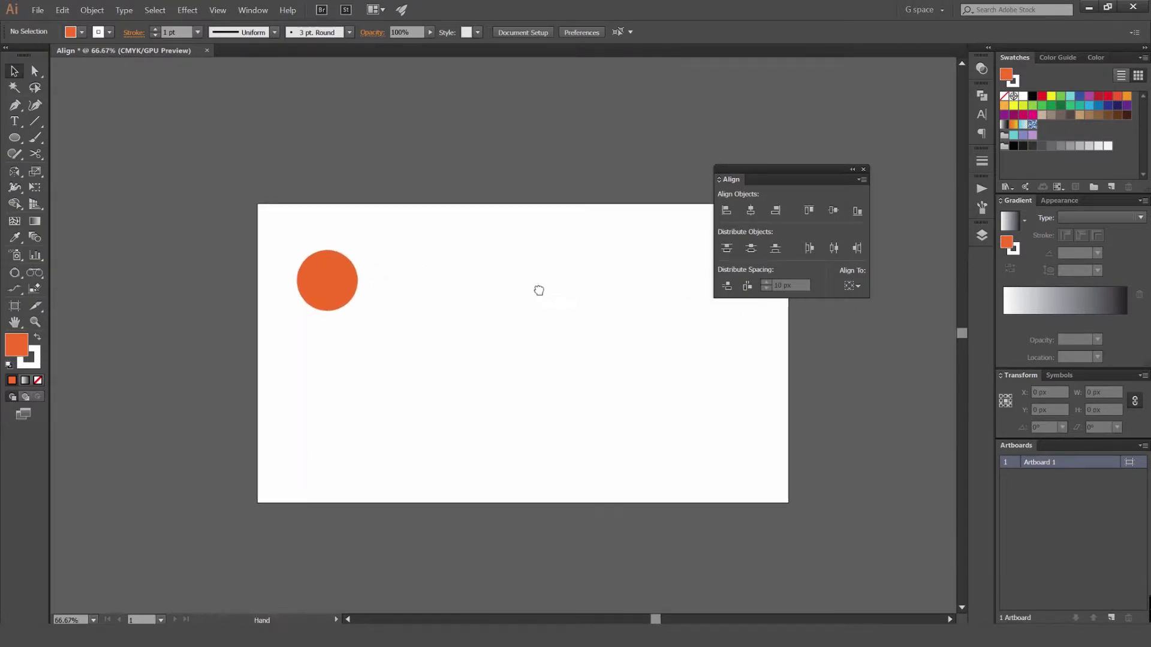
left_click_drag(782, 171, 681, 222)
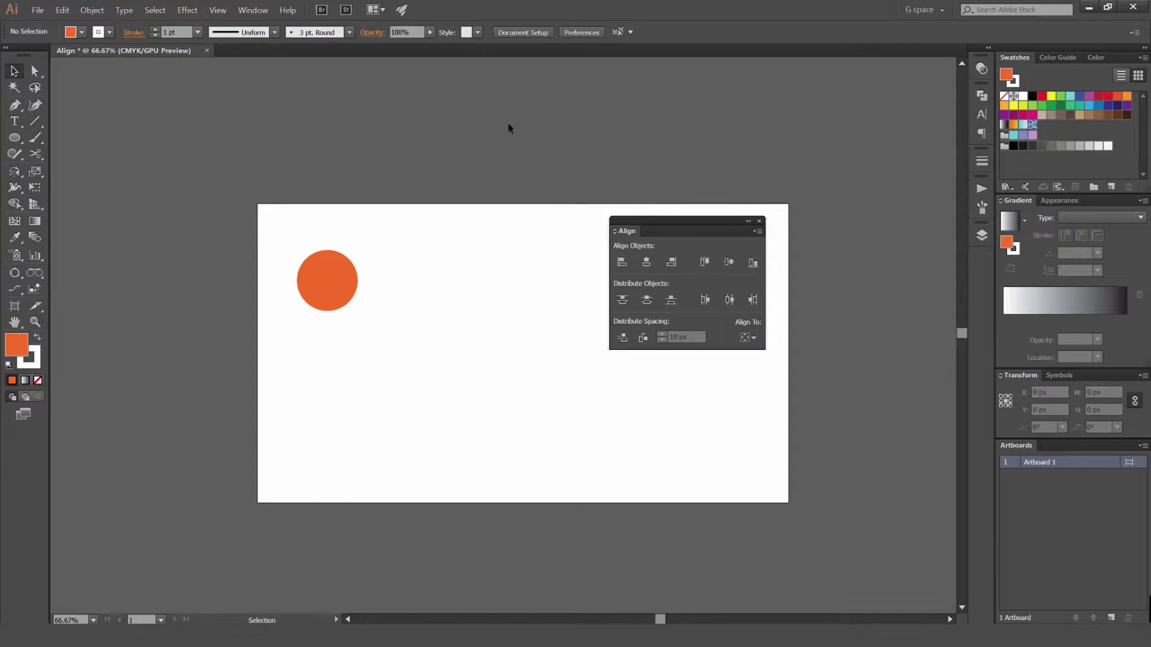
Check where the Align panel is turned on and inspect the panel's own options.
left_click(254, 10)
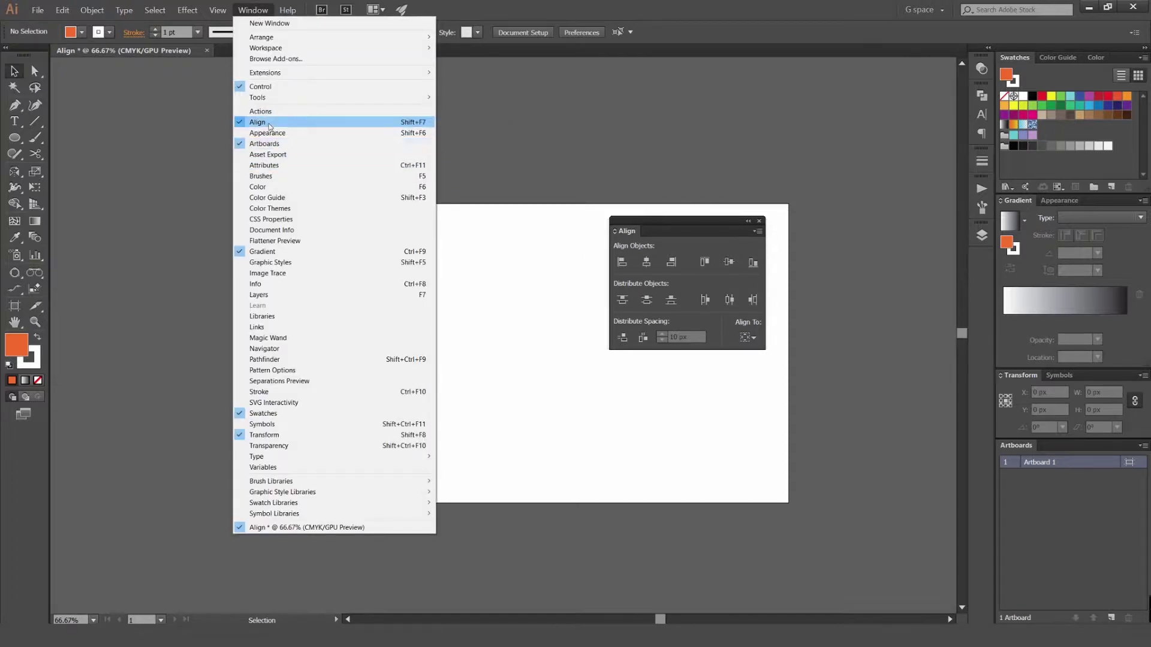
left_click(563, 158)
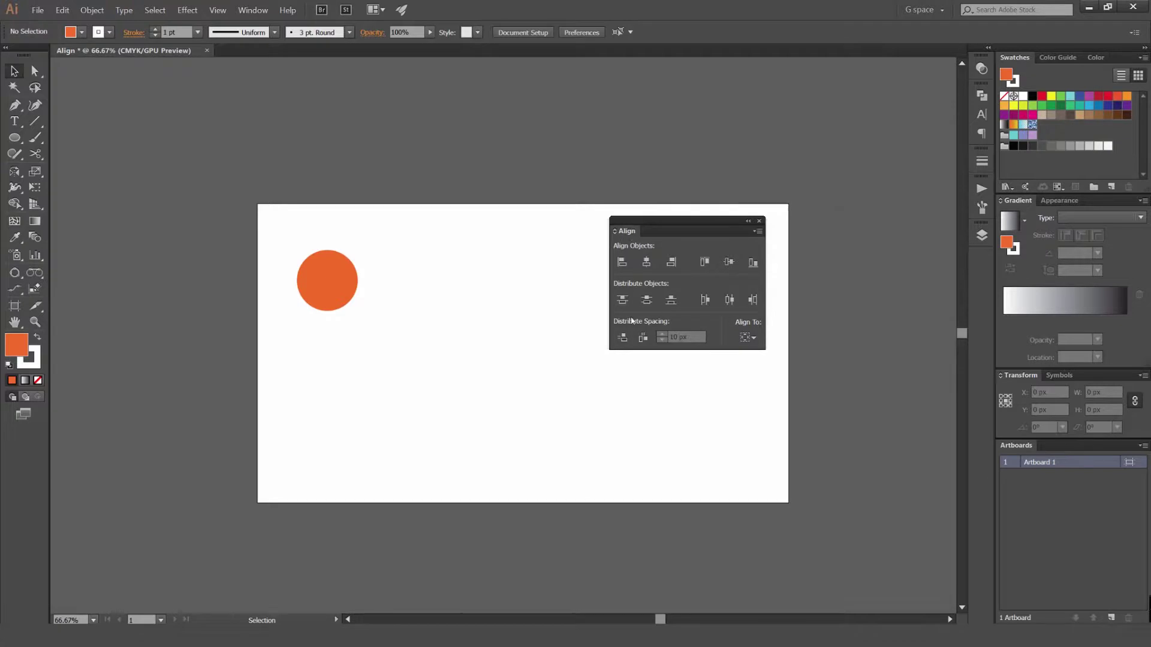
left_click(758, 231)
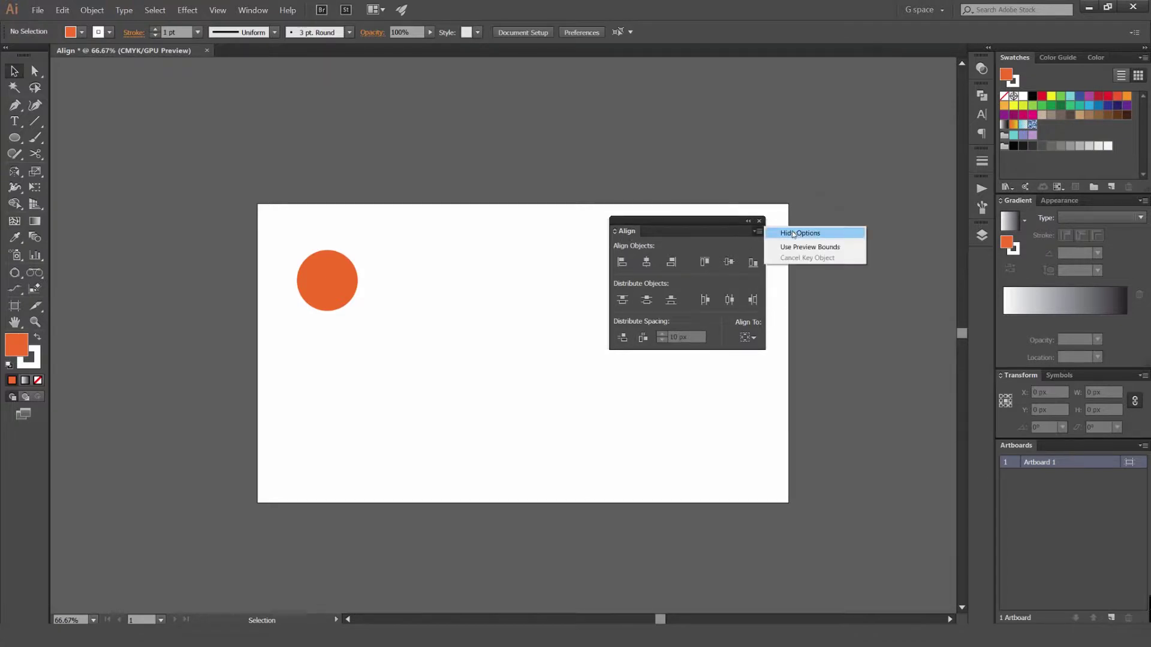
left_click(779, 233)
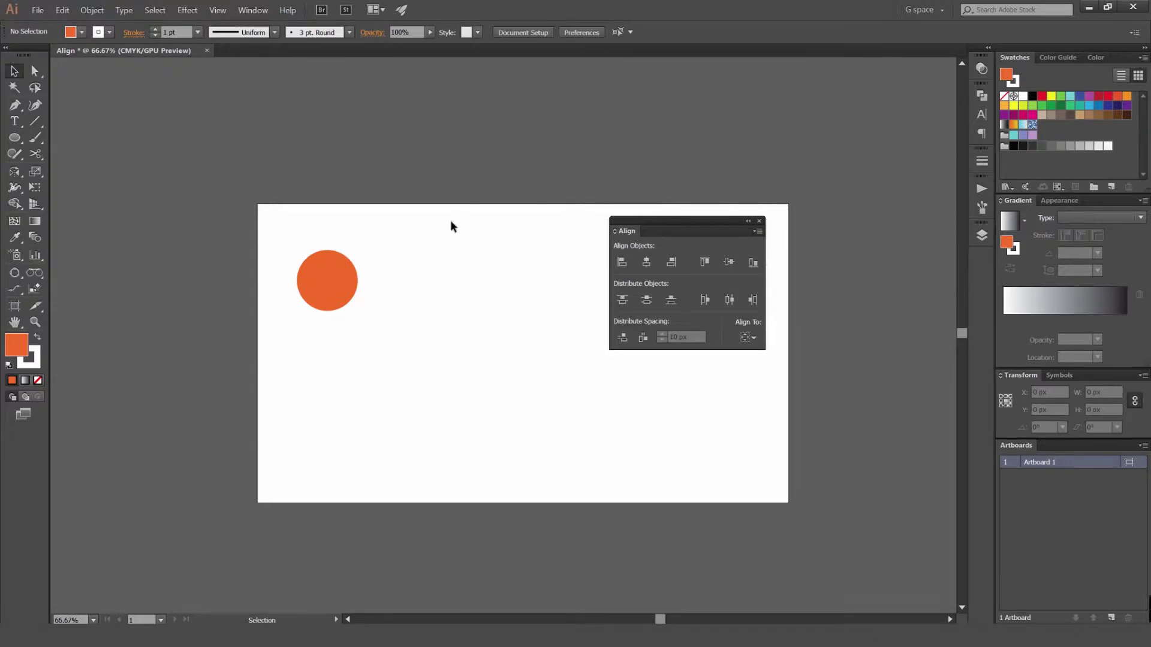
Select the orange circle and inspect the Align To choices available for it.
key("ctrl+1")
left_click_drag(513, 124, 272, 246)
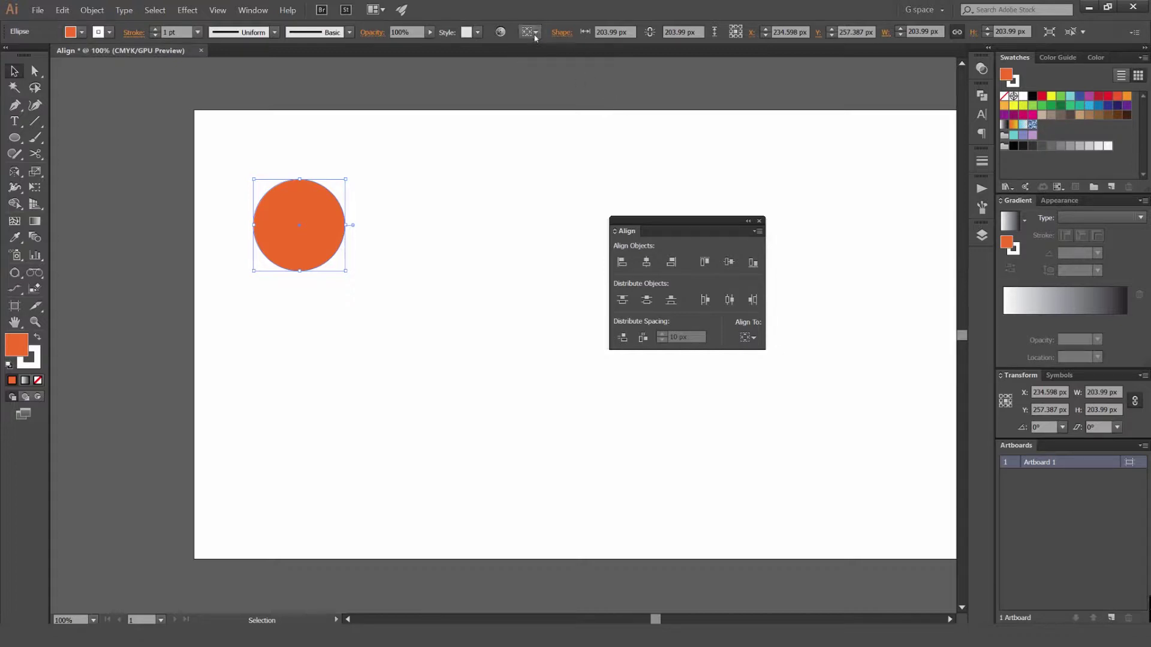
left_click(529, 33)
left_click(457, 99)
scroll(461, 133, "down", 1)
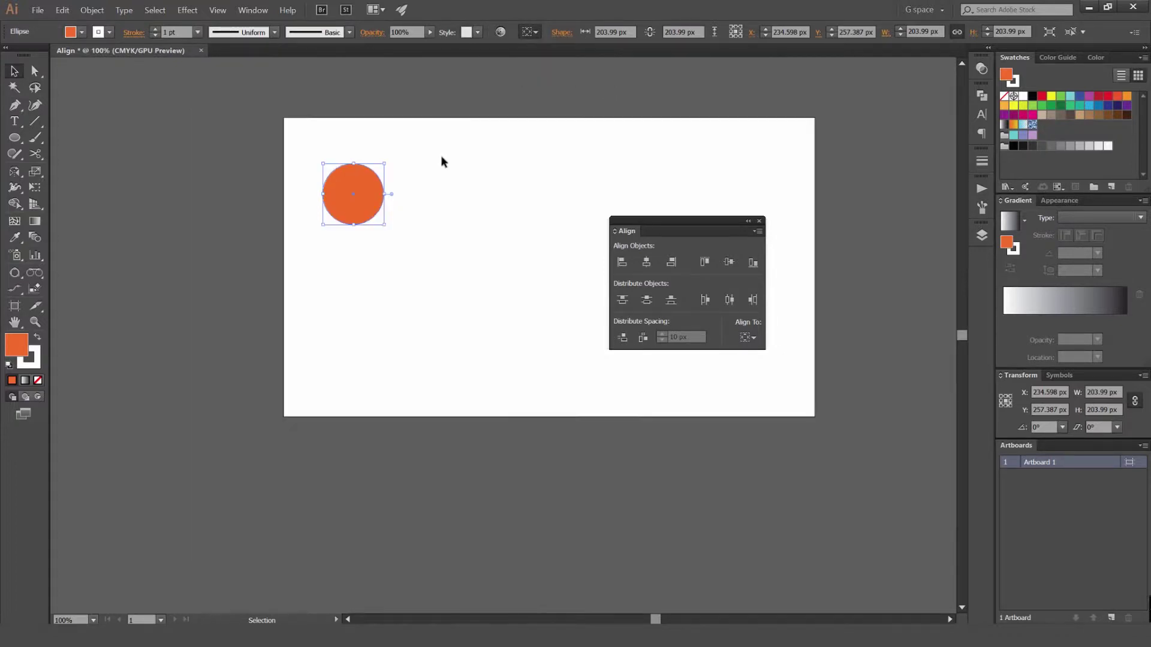
Duplicate the orange circle just beside the original on its right, at the same height.
left_click_drag(365, 184, 439, 183)
left_click(487, 122)
left_click_drag(487, 126, 353, 203)
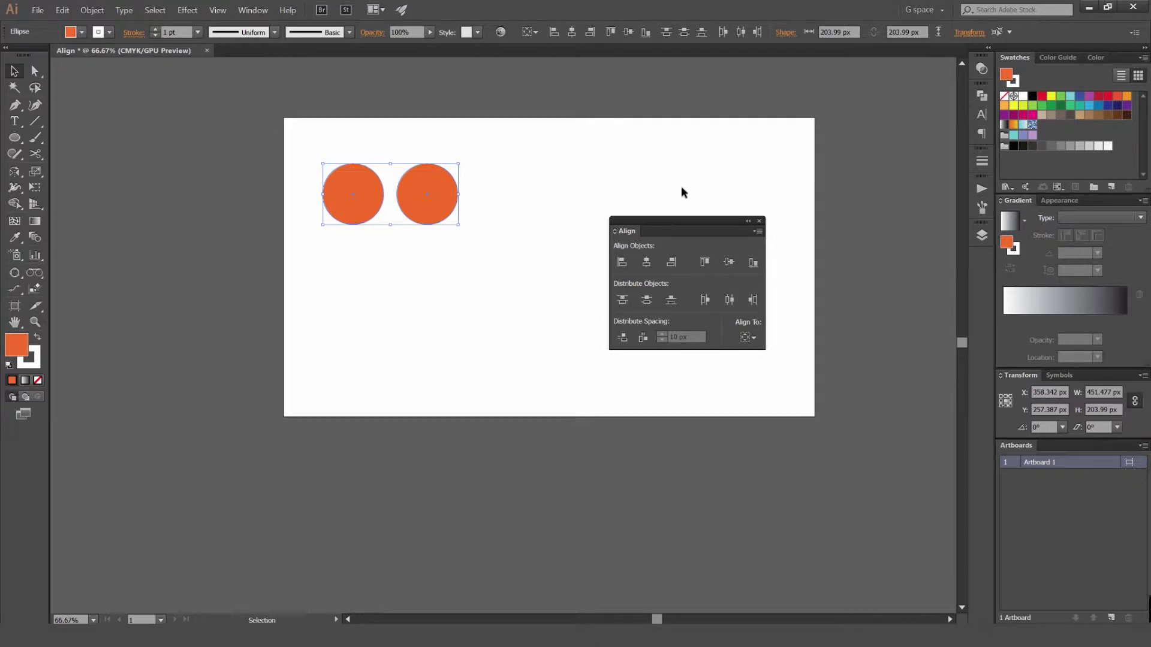
key("space")
left_click_drag(642, 142, 611, 160)
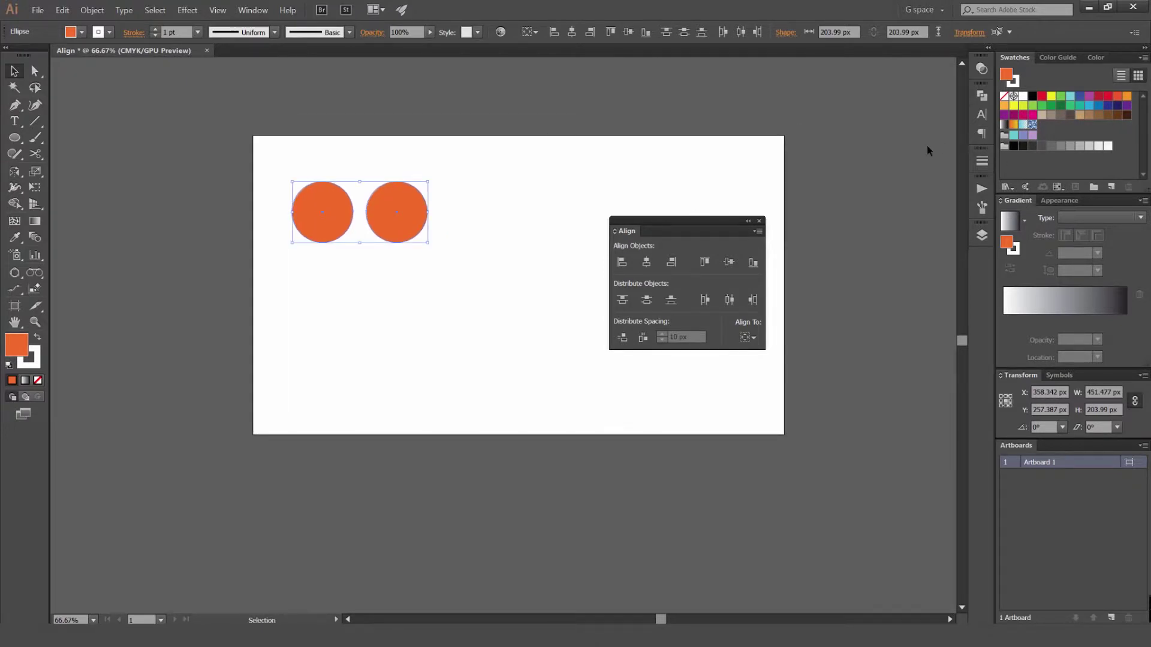
left_click(478, 185)
scroll(444, 221, "up", 2)
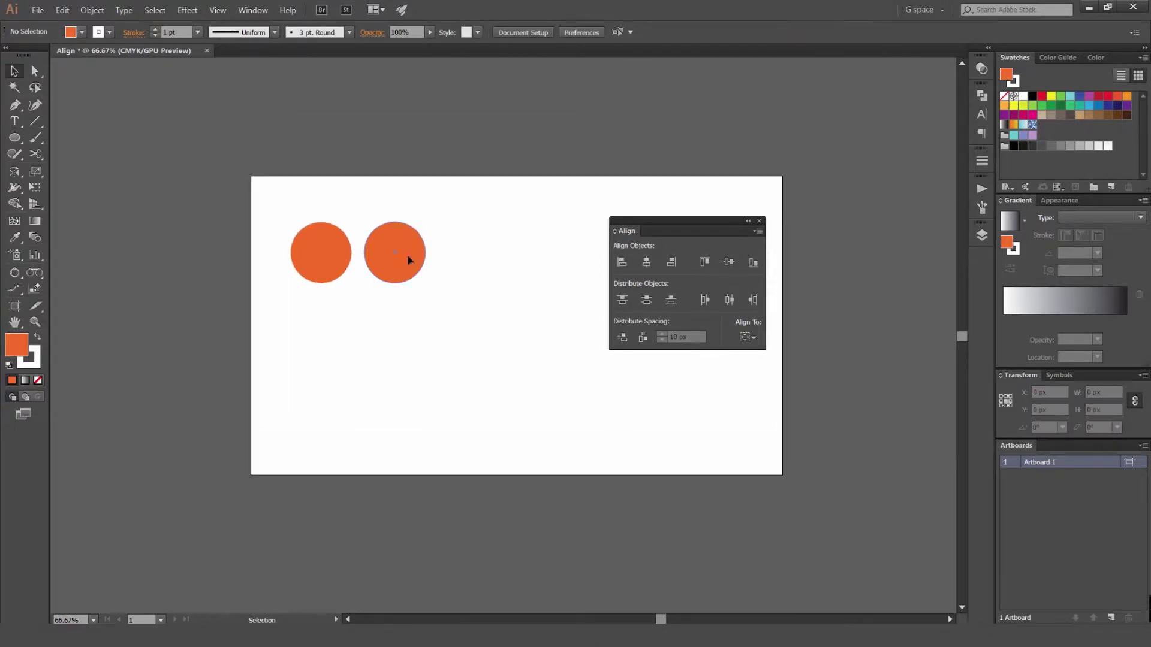
Move the second circle down and to the right, and duplicate it beside itself as a third circle.
left_click_drag(406, 258, 430, 254)
left_click(487, 252, "shift")
left_click(472, 210)
key("space")
left_click_drag(474, 214, 513, 147)
left_click_drag(606, 110, 575, 84)
left_click_drag(542, 135, 469, 156)
Align all three circles with Vertical Align Center so they form a horizontal row.
left_click(524, 133)
key("space")
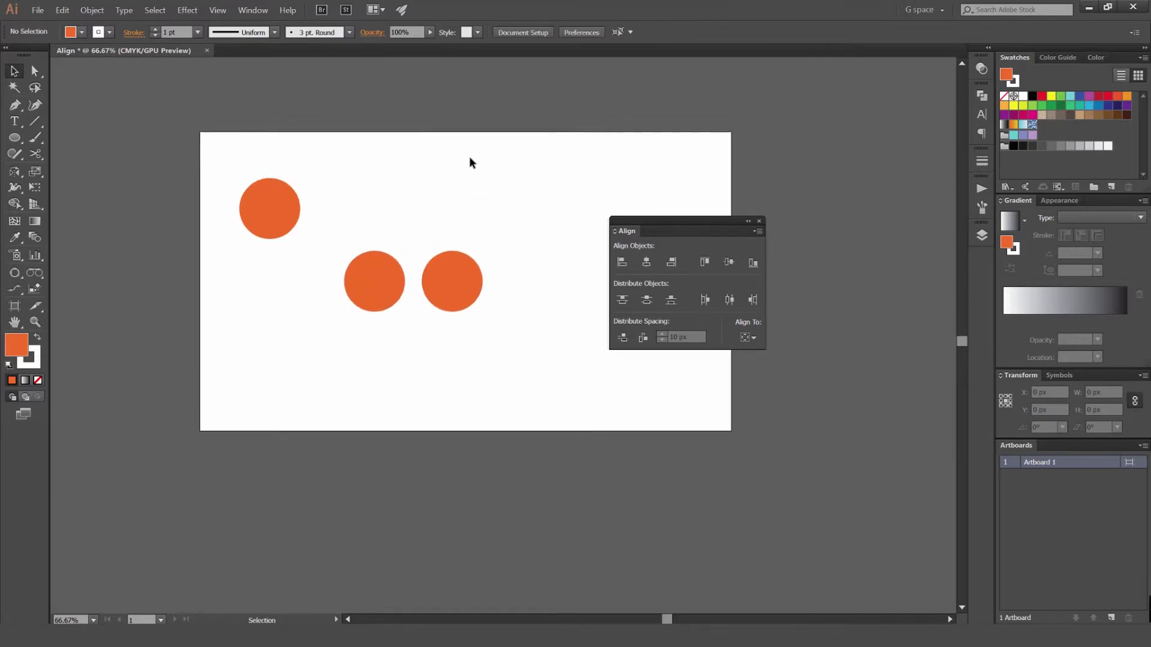
left_click_drag(514, 122, 234, 330)
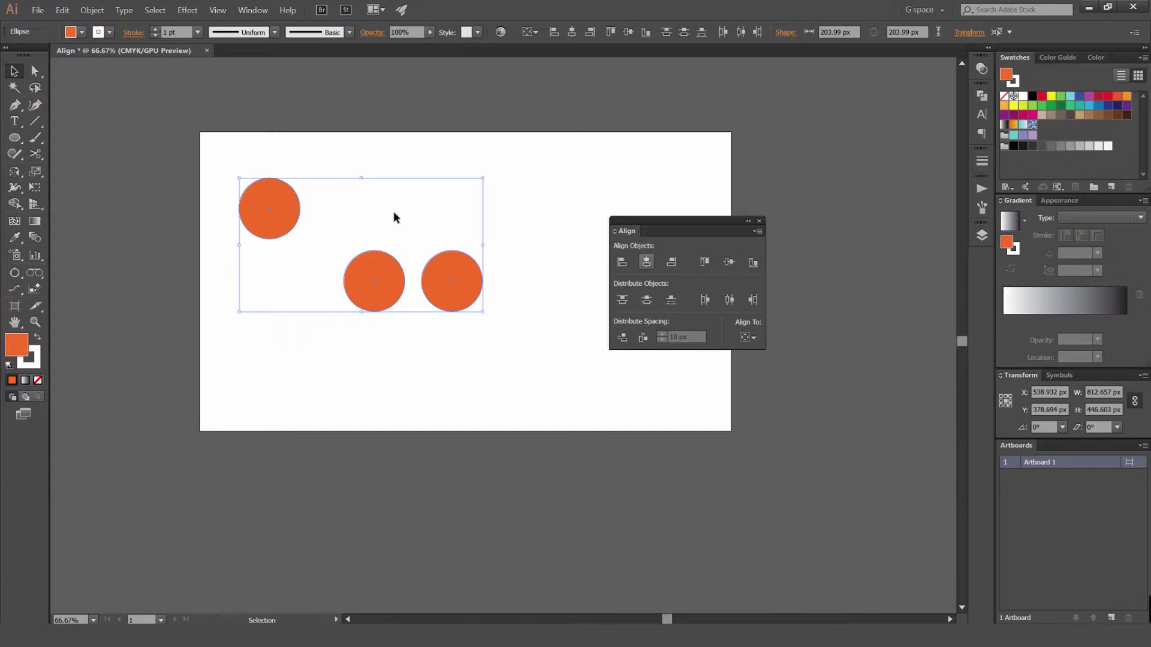
left_click(729, 261)
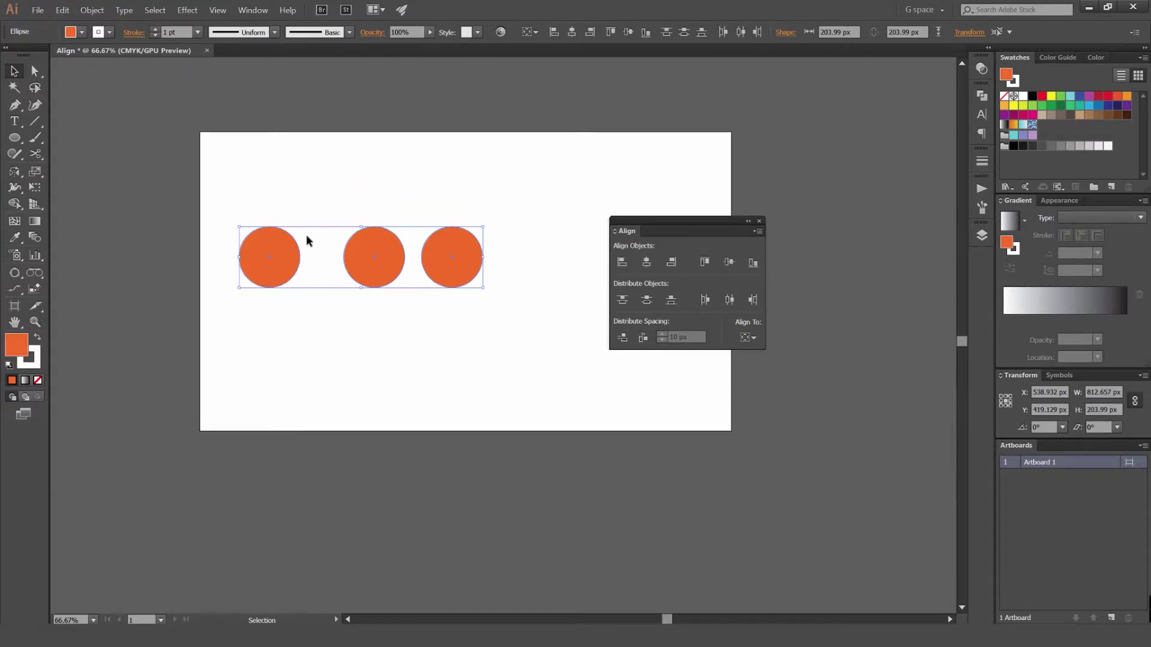
Scatter the row of circles: one high at the left, one low in the middle, one low at the right.
left_click_drag(398, 211, 340, 306)
left_click(416, 137)
left_click_drag(459, 185, 441, 295)
left_click_drag(288, 185, 293, 154)
left_click(470, 181)
Align all three scattered circles with Horizontal Align Center so they form a vertical column.
key("ctrl+a")
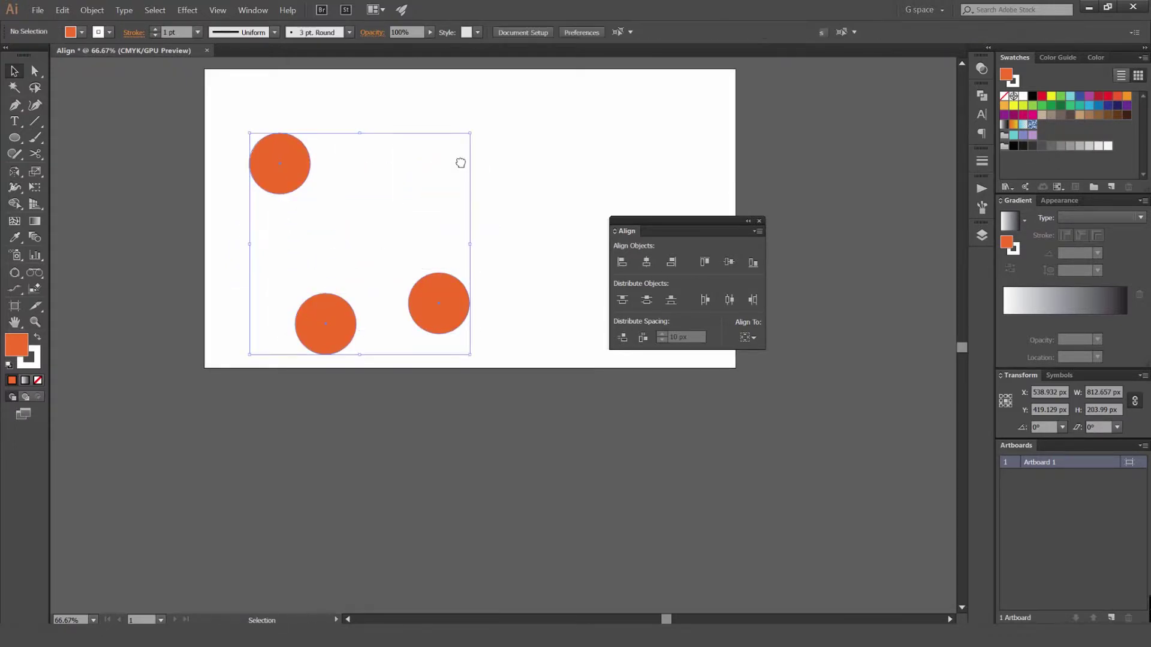
left_click_drag(460, 162, 511, 236)
left_click(647, 262)
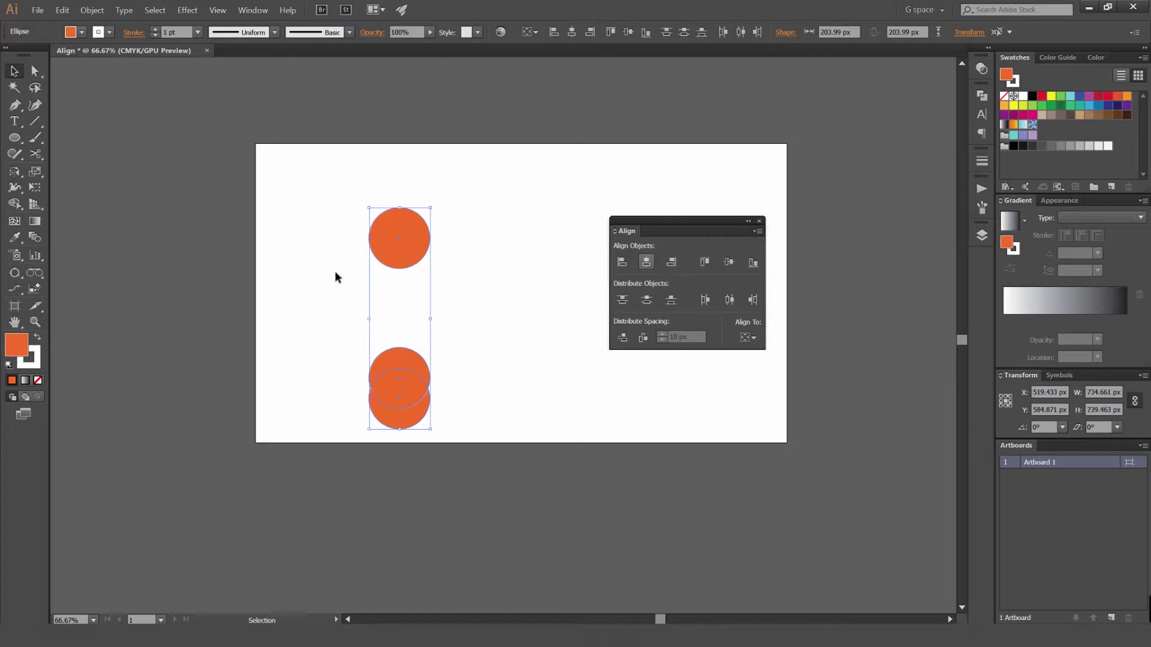
Spread the column of circles apart into a loose triangle, with one at upper left, one at right and one at lower middle.
left_click(441, 274)
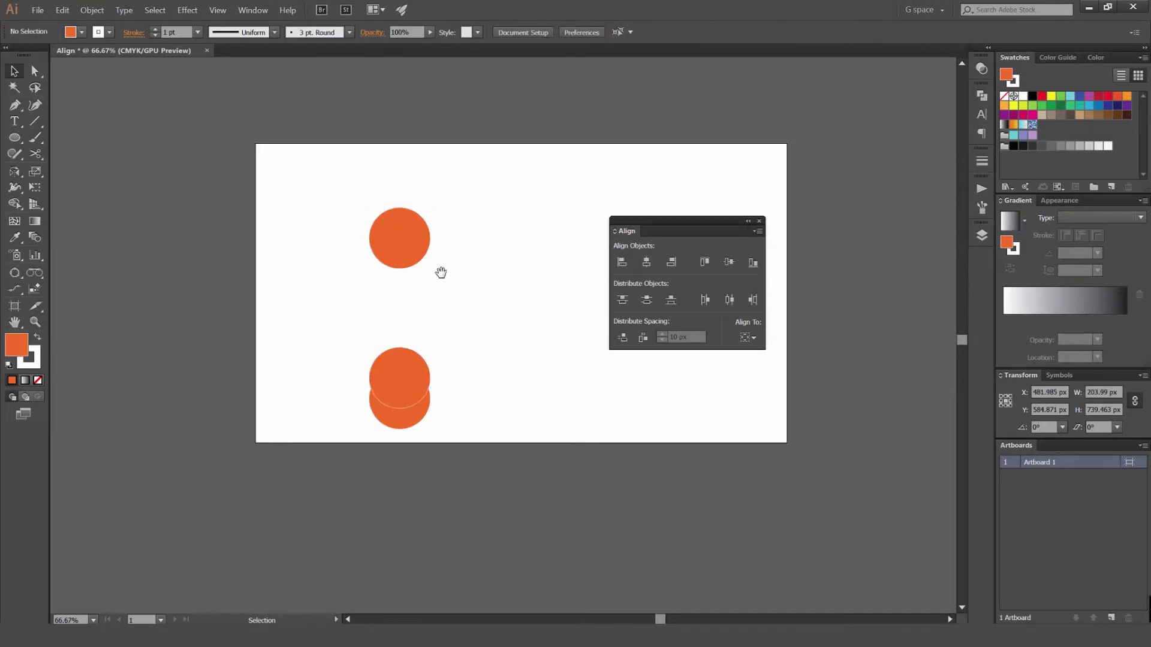
left_click_drag(441, 273, 423, 258)
left_click_drag(384, 398, 506, 316)
left_click_drag(522, 163, 344, 397)
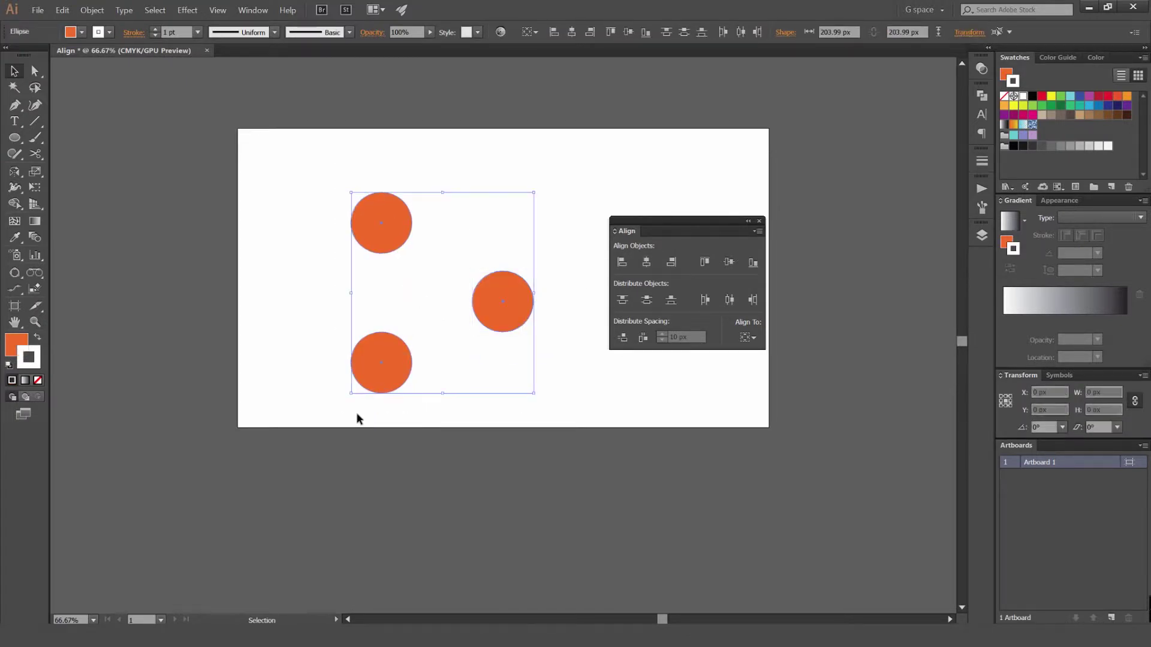
left_click(474, 201)
left_click(374, 206)
left_click_drag(384, 234, 318, 252)
left_click_drag(389, 350, 396, 330)
left_click(478, 209)
Try Horizontal Align Left on all three circles and undo the alignment.
left_click_drag(503, 205, 357, 358)
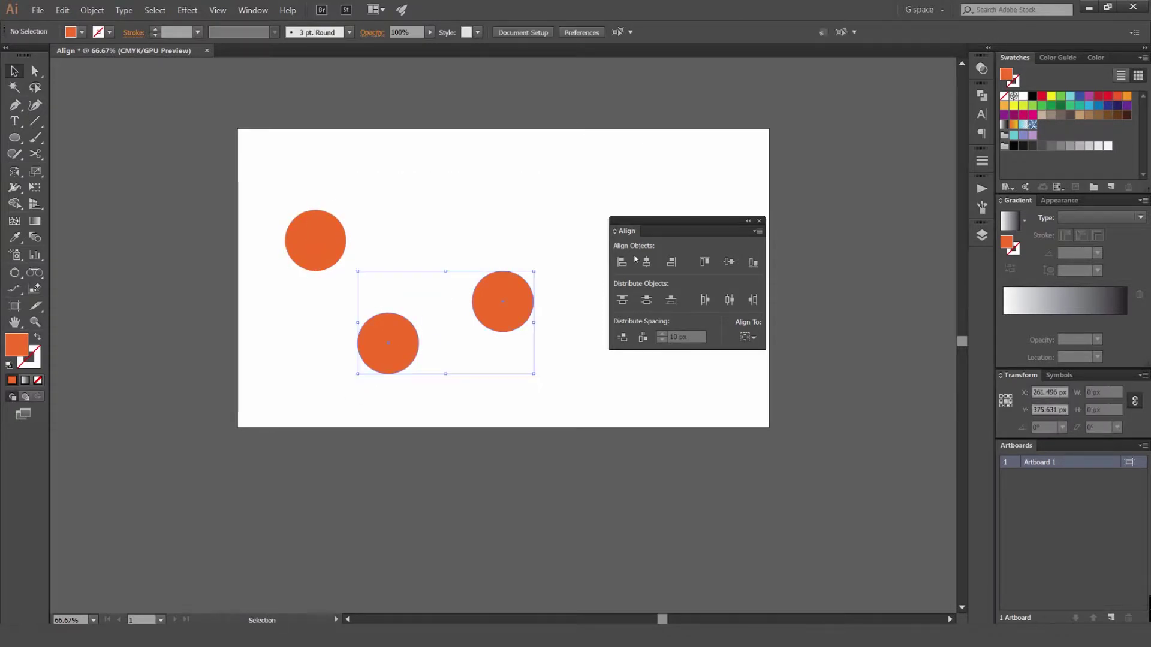
left_click_drag(528, 170, 273, 387)
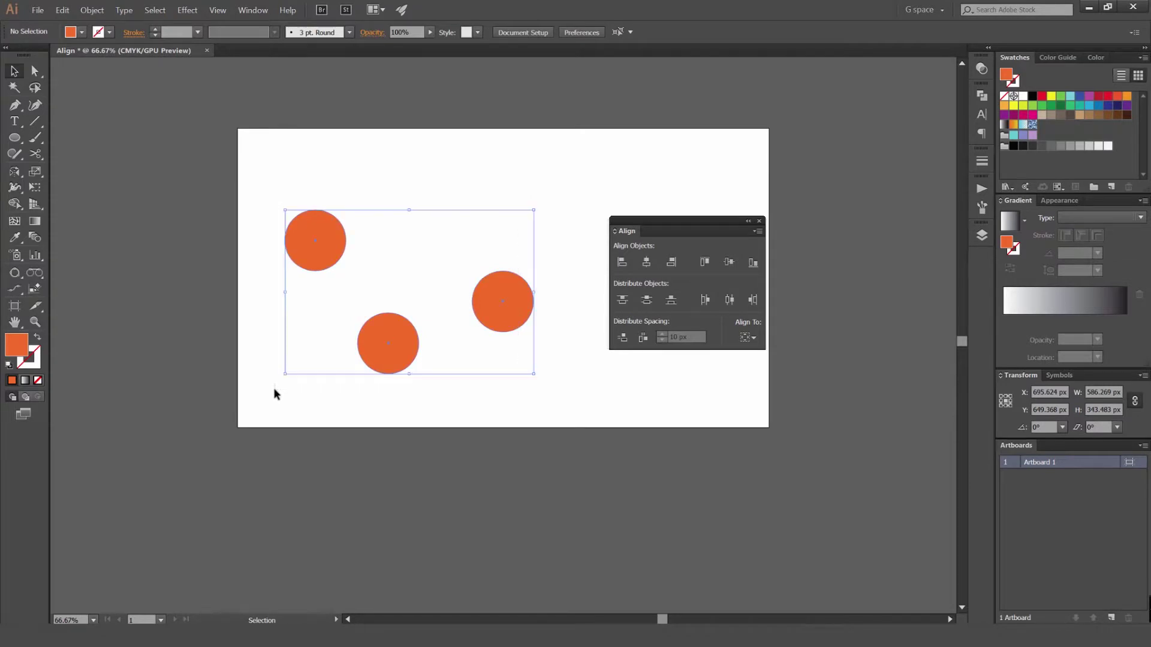
left_click(622, 262)
key("ctrl+z")
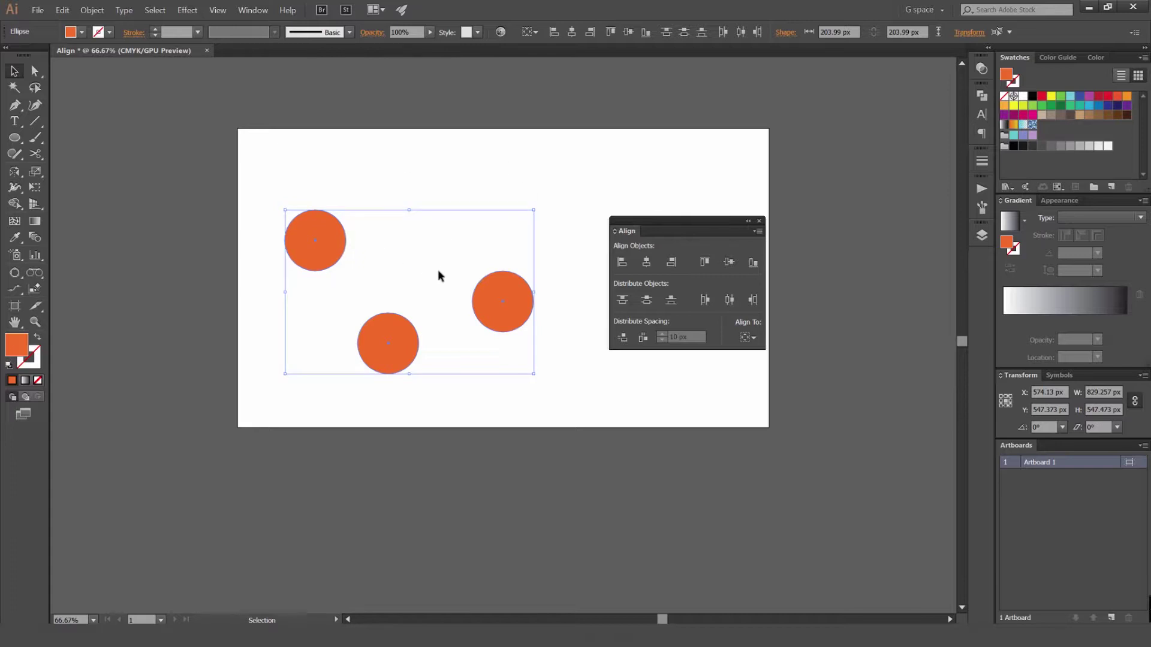
Try Horizontal Align Right on the three selected circles and undo the alignment.
scroll(544, 293, "up", 1)
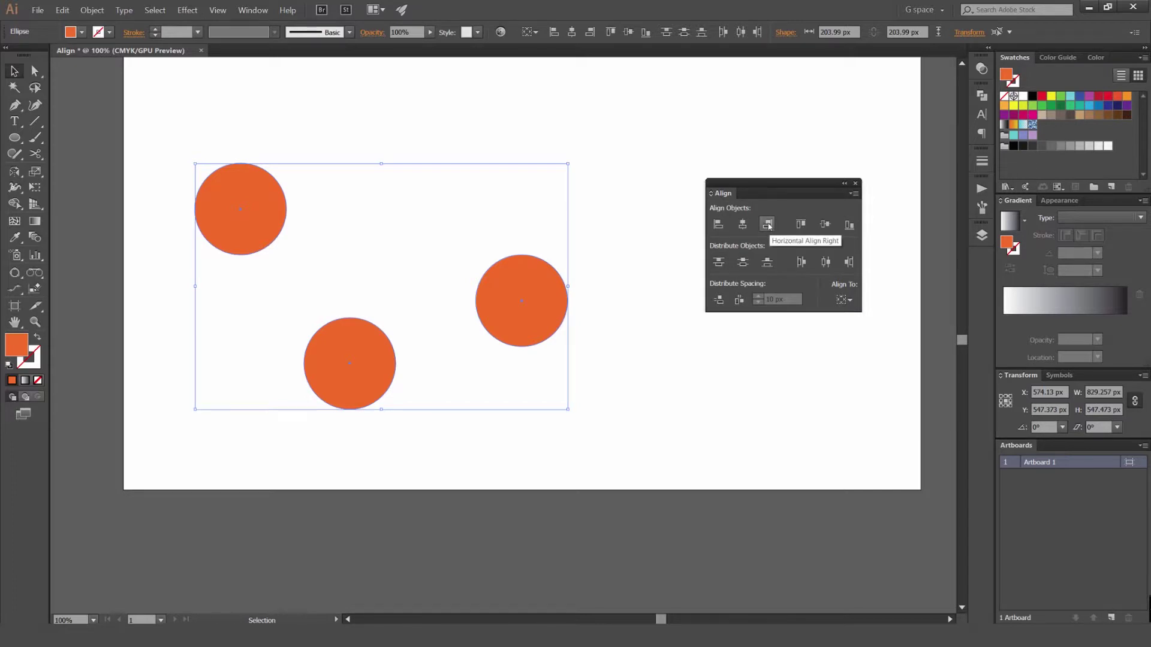
left_click(768, 225)
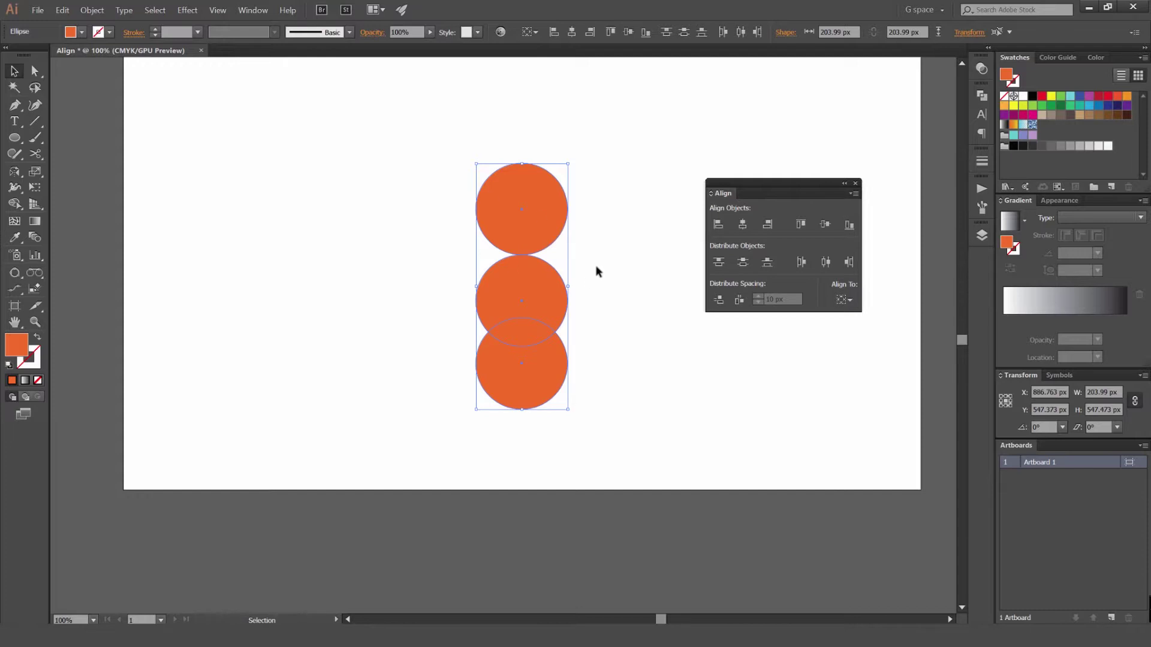
key("ctrl+z")
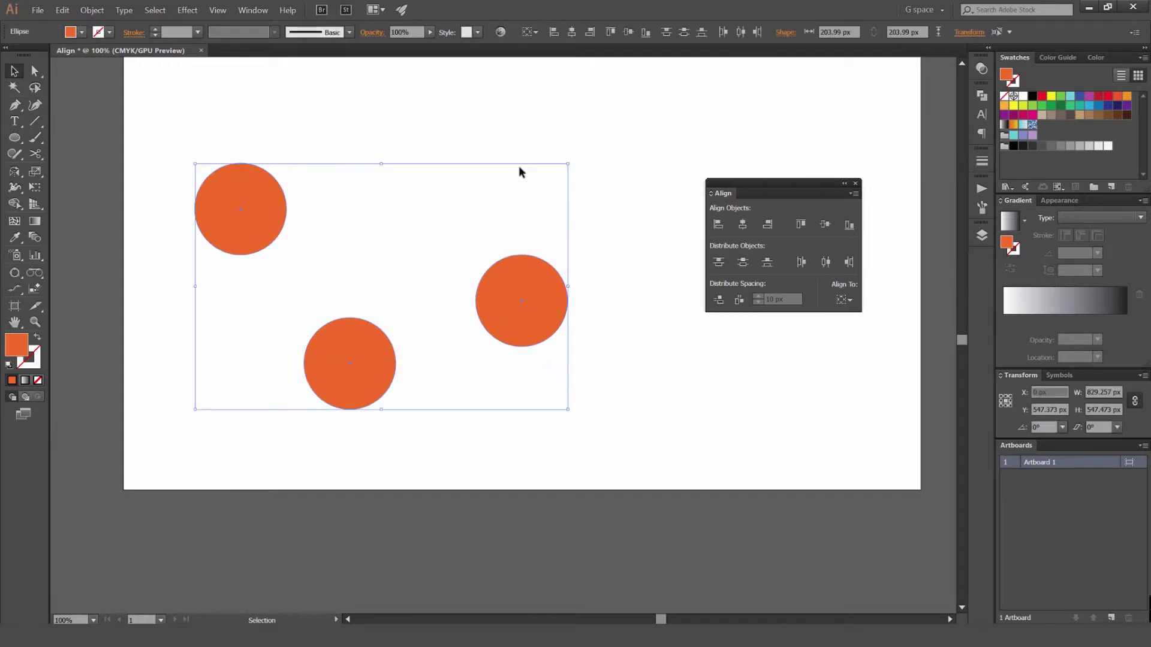
Align the three selected circles along their top edges with Vertical Align Top.
key("ctrl+minus")
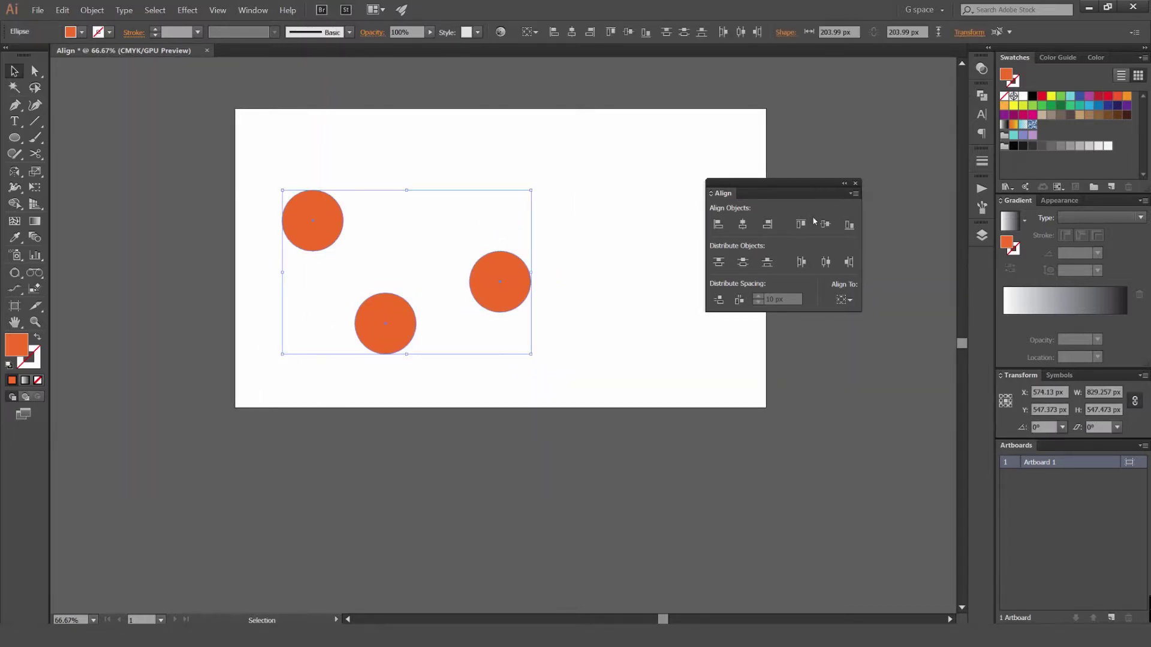
left_click_drag(822, 186, 823, 194)
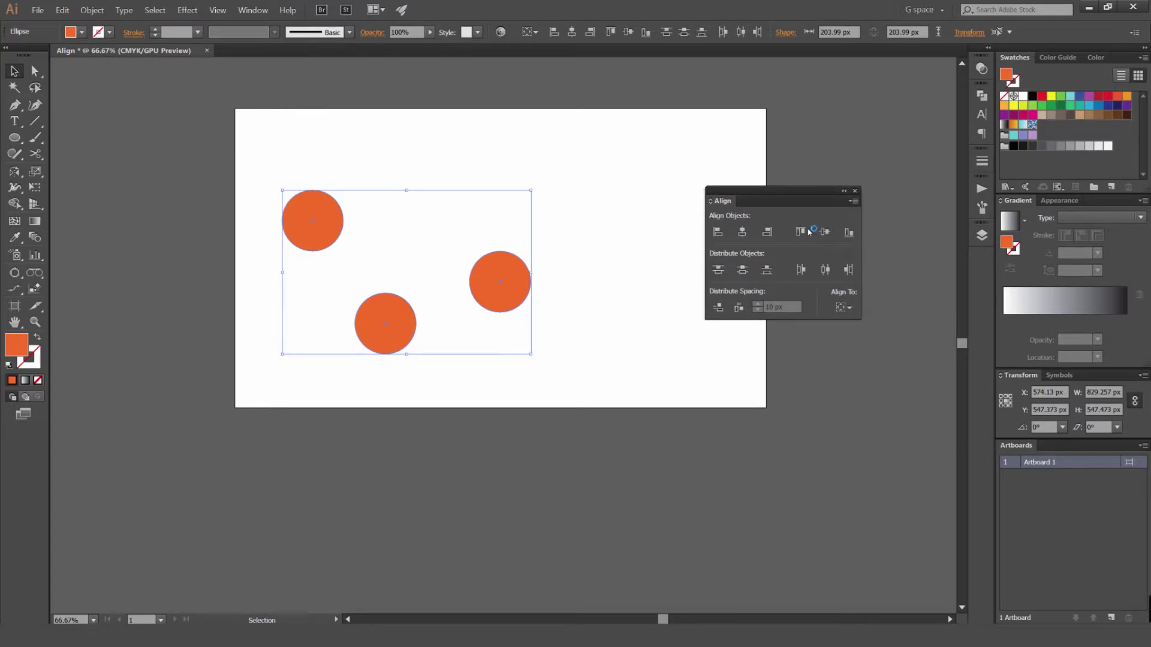
left_click(801, 232)
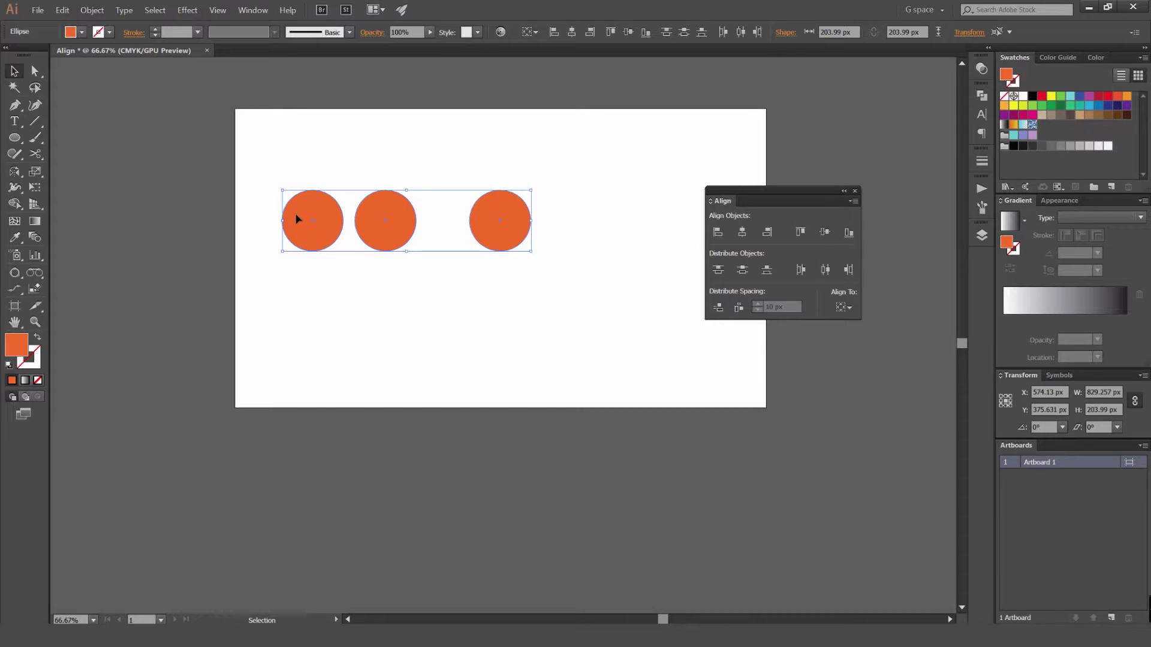
Move the leftmost circle down near the artboard's lower edge and align all three circles with Vertical Align Bottom.
left_click_drag(297, 219, 311, 342)
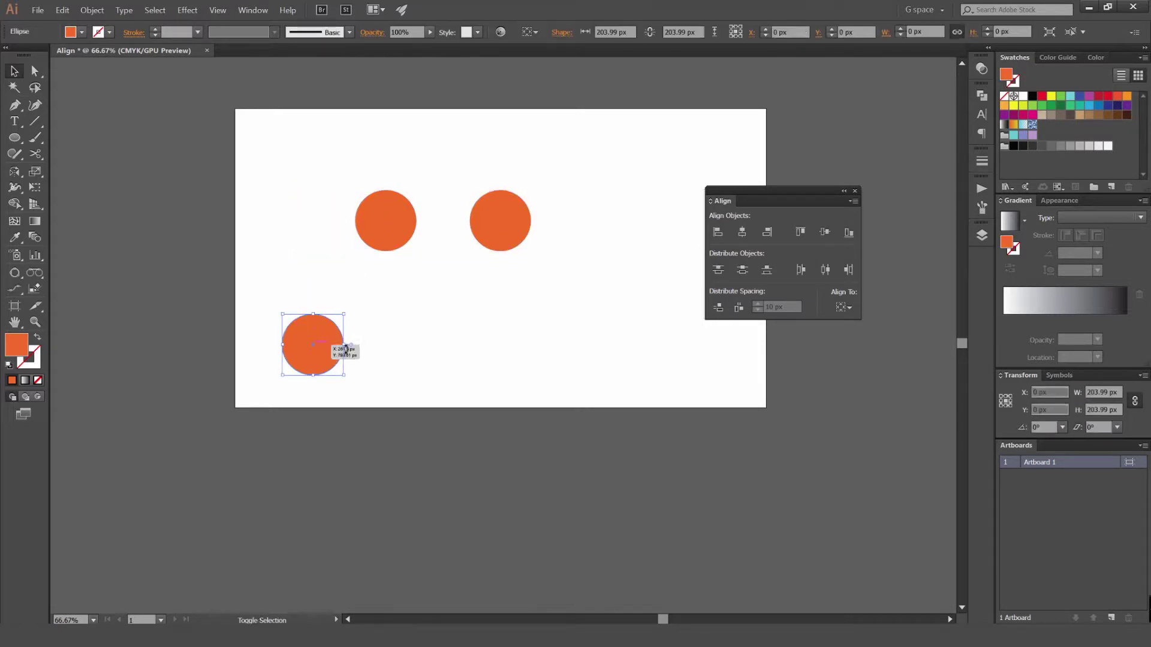
left_click_drag(552, 174, 226, 411)
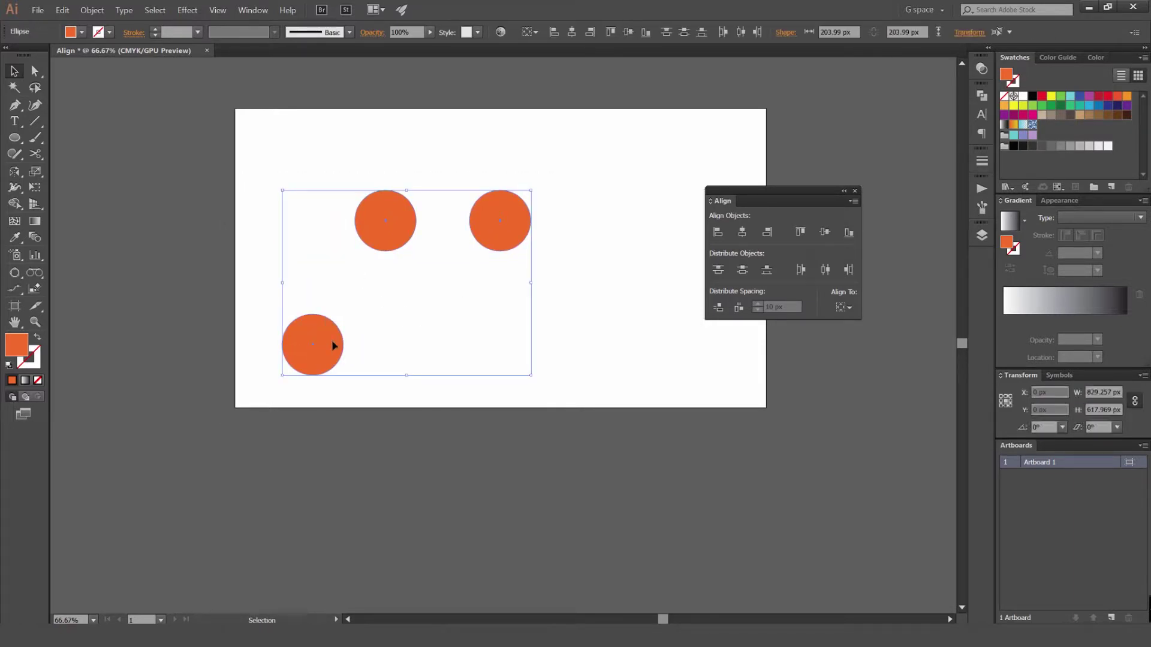
left_click(848, 233)
left_click(592, 283)
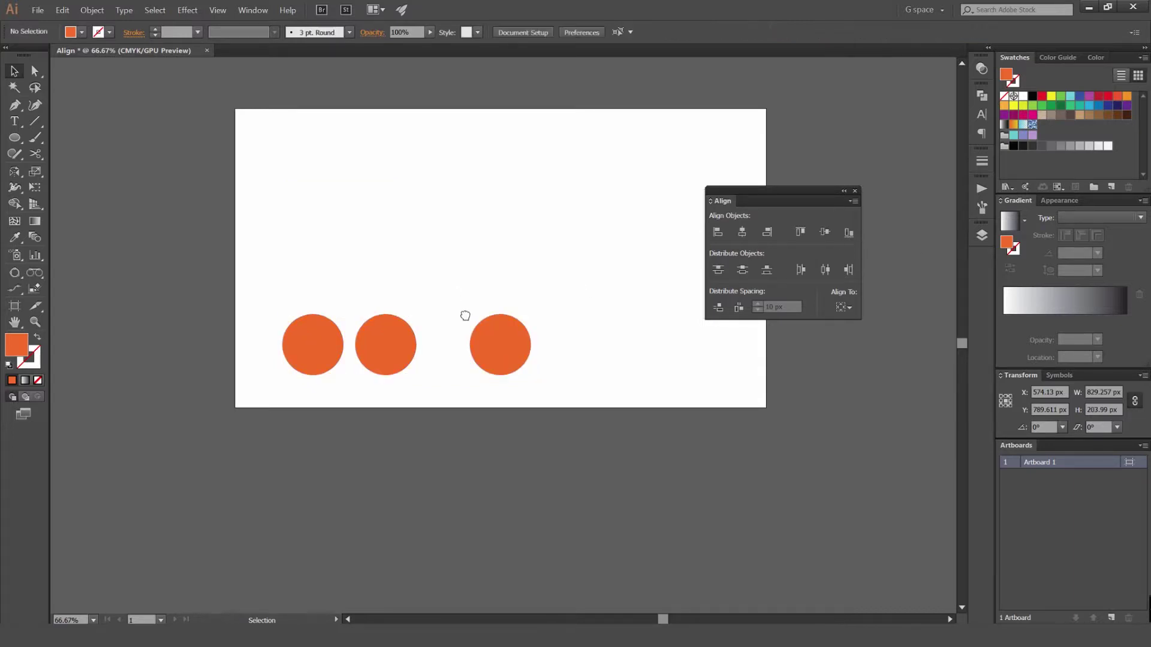
Shift the middle circle right so it sits evenly between the two outer circles.
left_click_drag(465, 316, 499, 338)
left_click_drag(593, 262, 312, 411)
left_click_drag(560, 278, 426, 401)
left_click(426, 402)
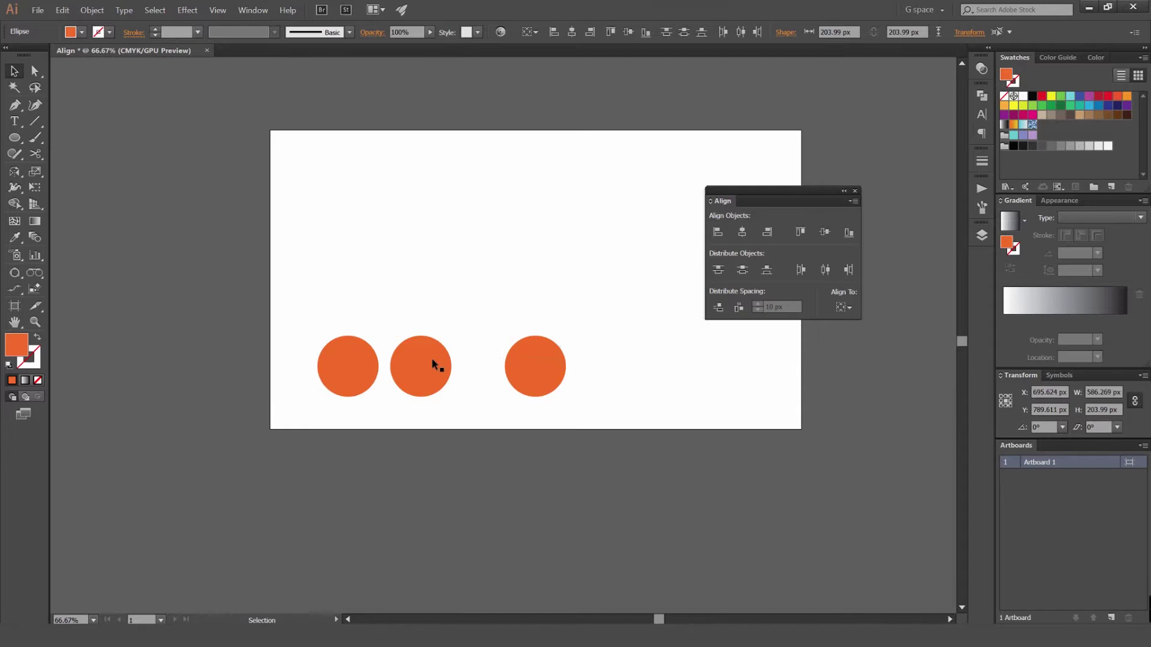
left_click_drag(432, 357, 453, 358)
Select all three circles and set their alignment reference to Align to Artboard.
left_click_drag(573, 288, 365, 380)
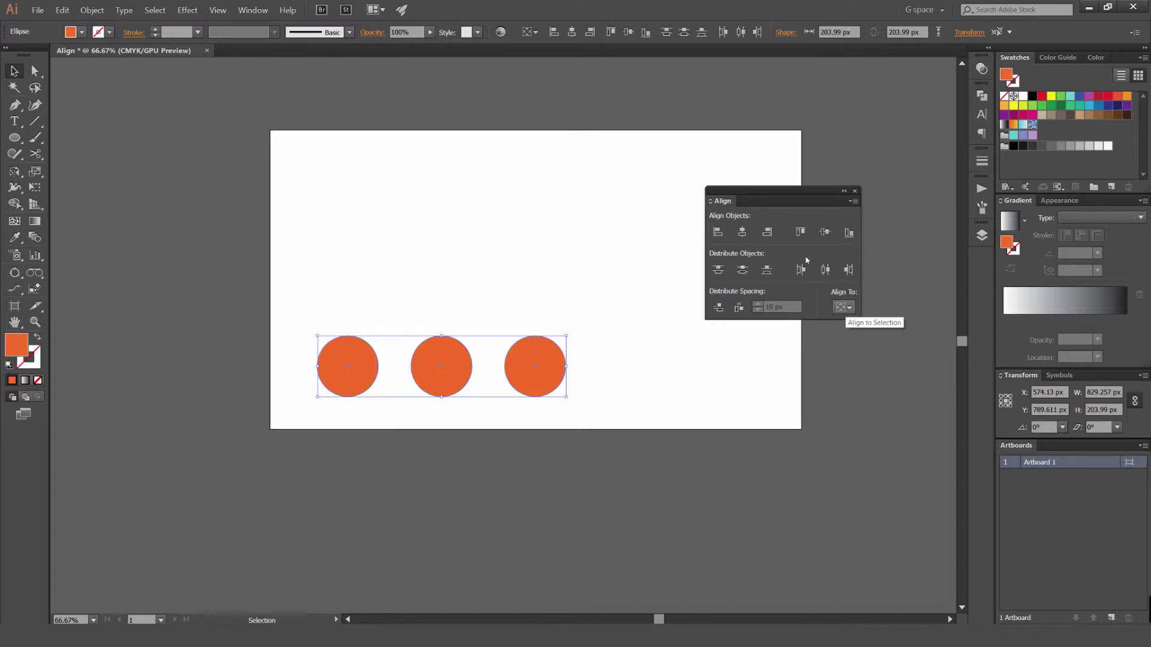
left_click(530, 32)
left_click(531, 33)
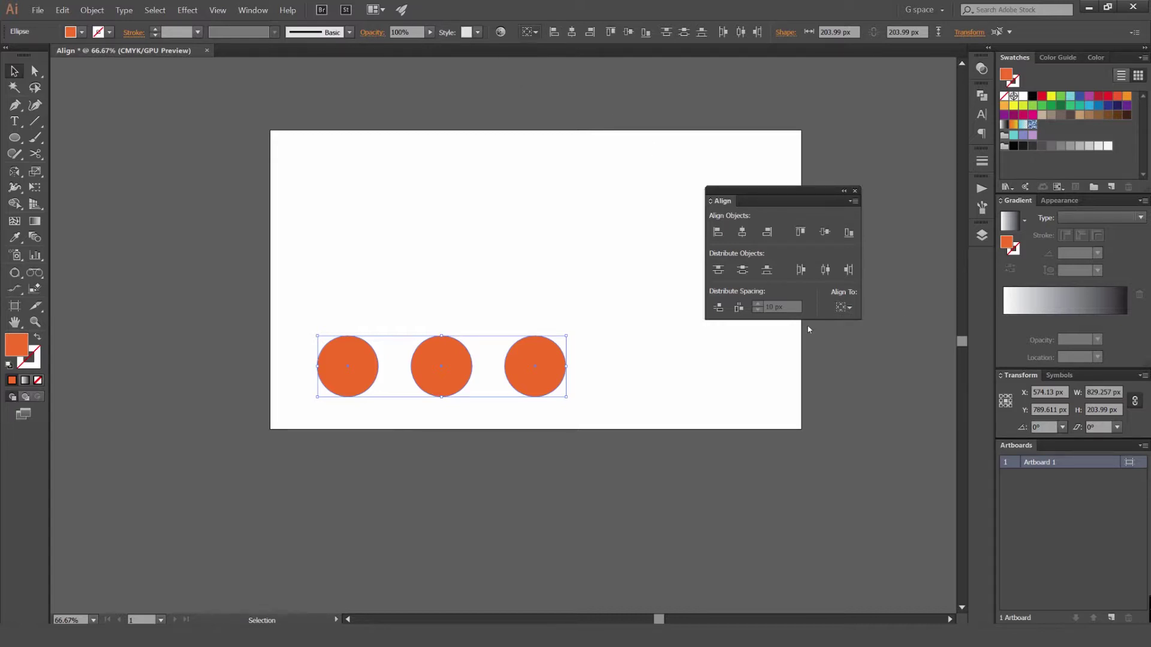
left_click(843, 307)
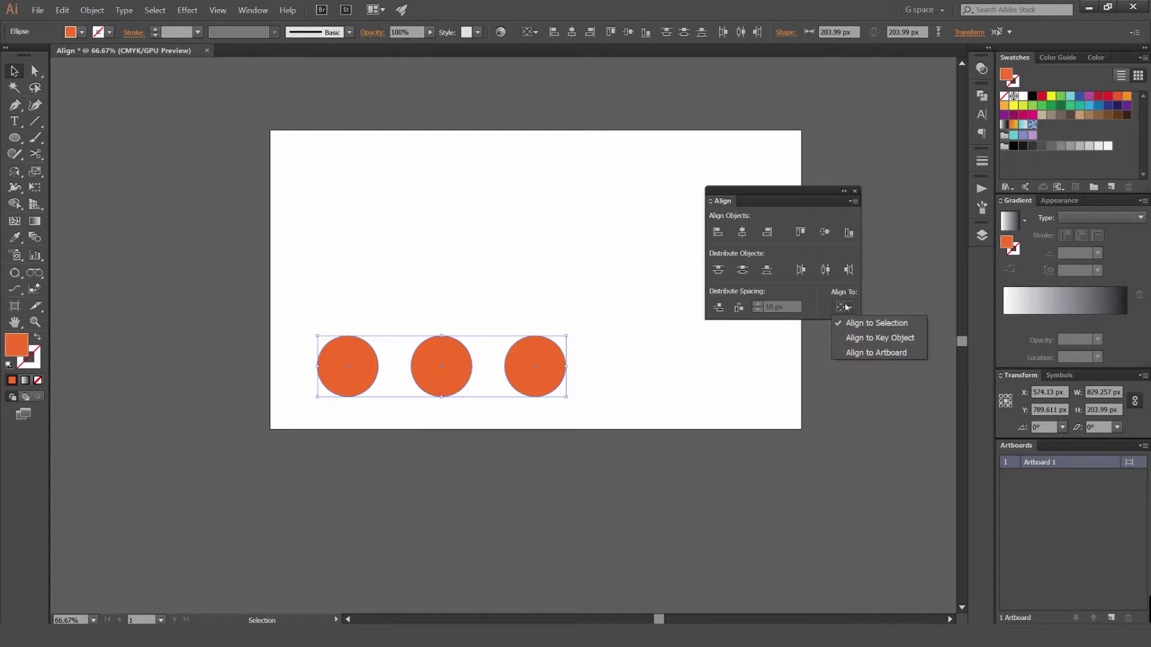
left_click(858, 354)
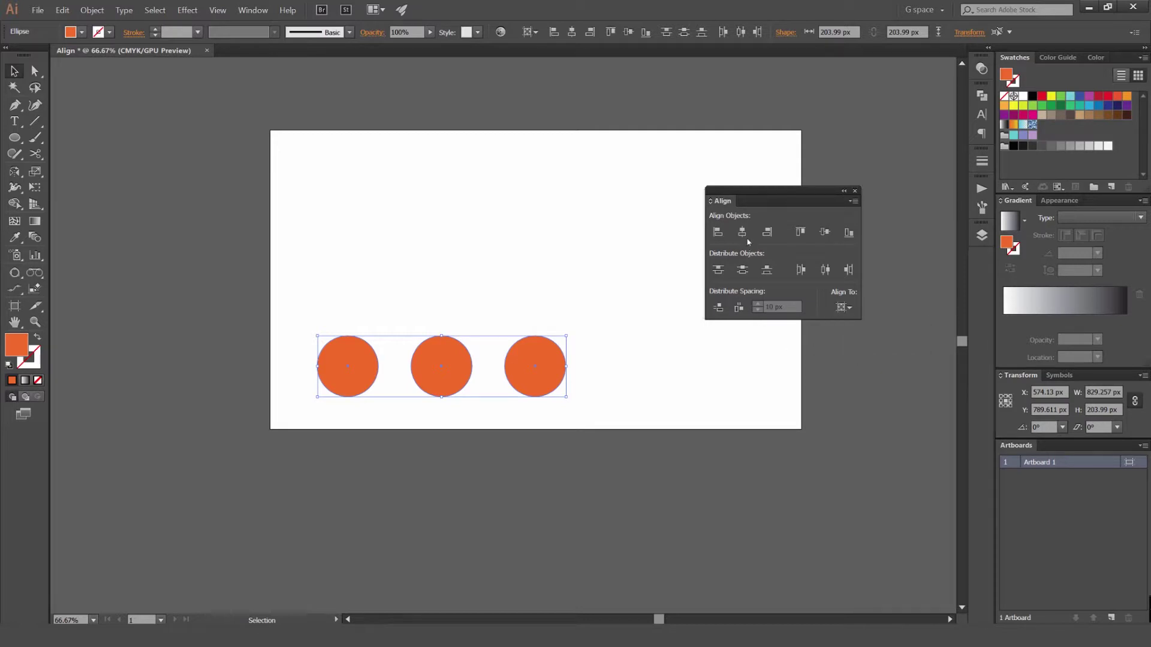
Center the three circles on the artboard with Vertical Align Center and Horizontal Align Center.
left_click(823, 232)
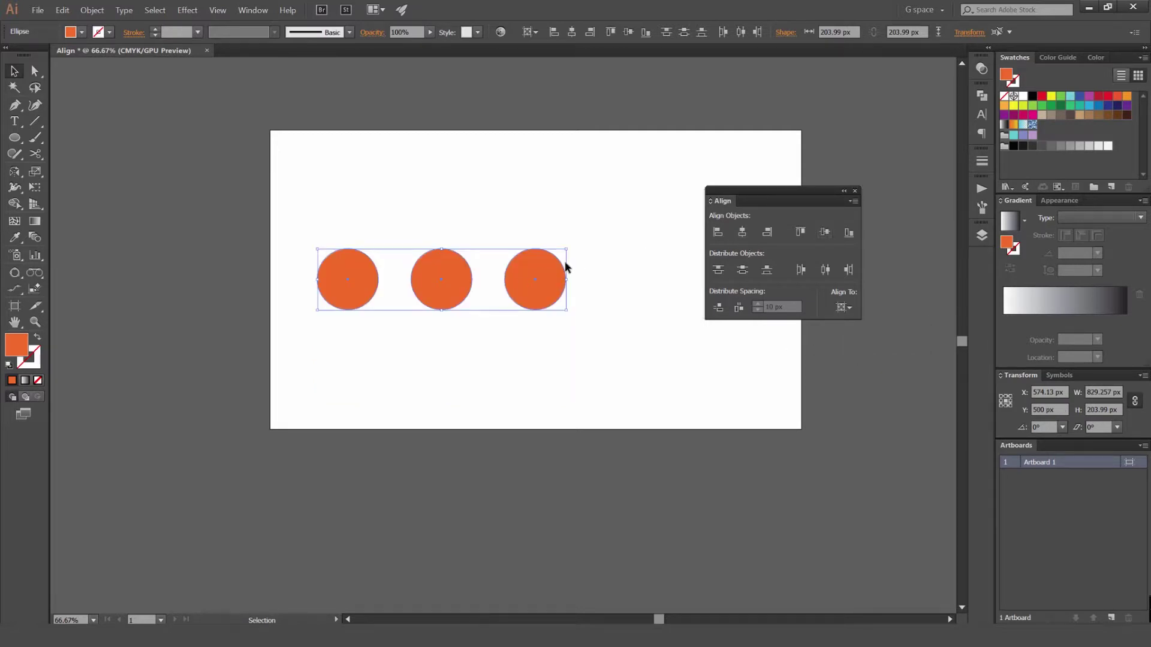
left_click(742, 233)
key("space")
left_click_drag(486, 178, 378, 175)
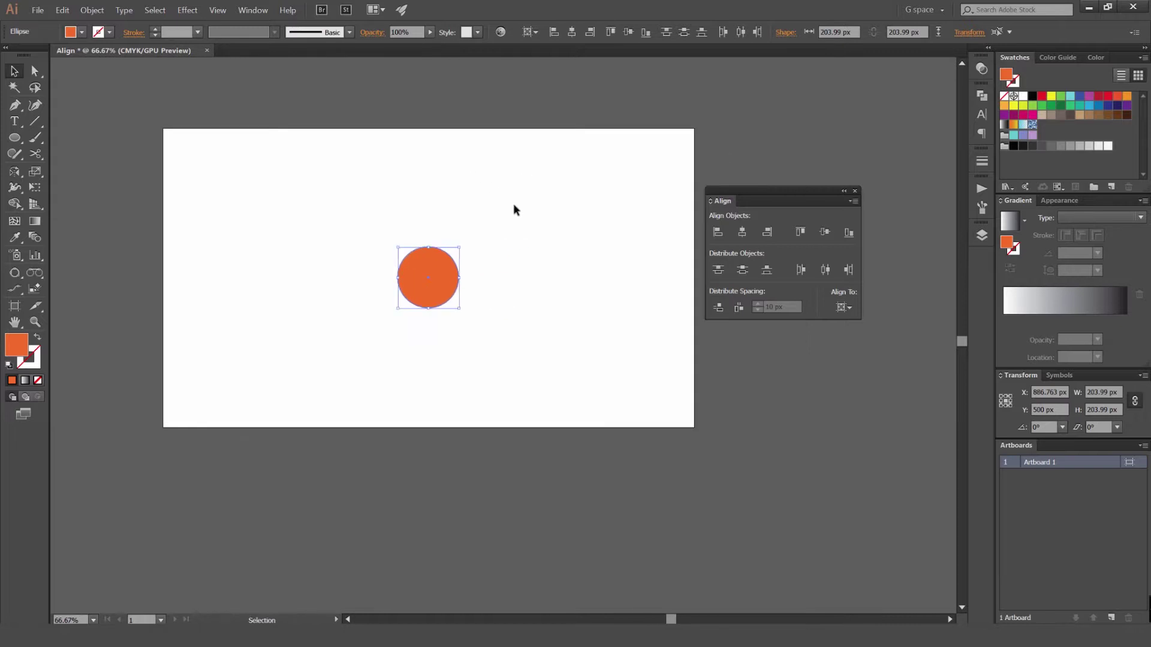
scroll(471, 246, "down", 1)
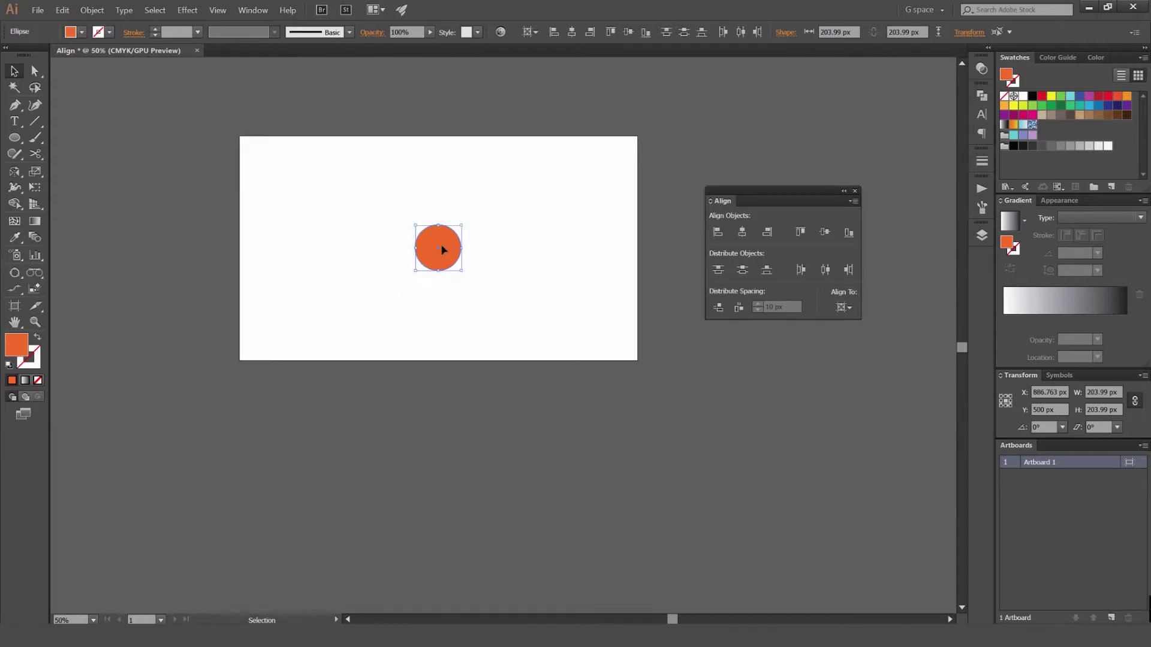
Undo the centering and spread the three circles in a wide row below the artboard.
key("ctrl+z")
key("ctrl+z")
key("ctrl+z")
key("ctrl+z")
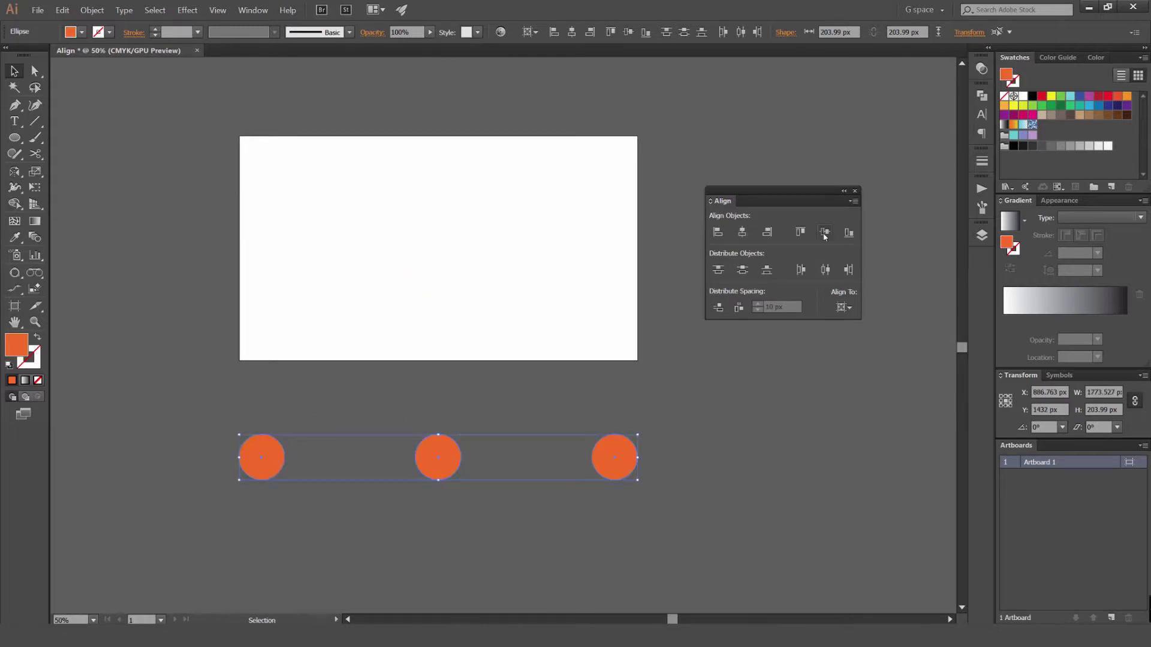
Align the three circles below the artboard to the artboard's center, both vertically and horizontally.
left_click(825, 234)
left_click(742, 232)
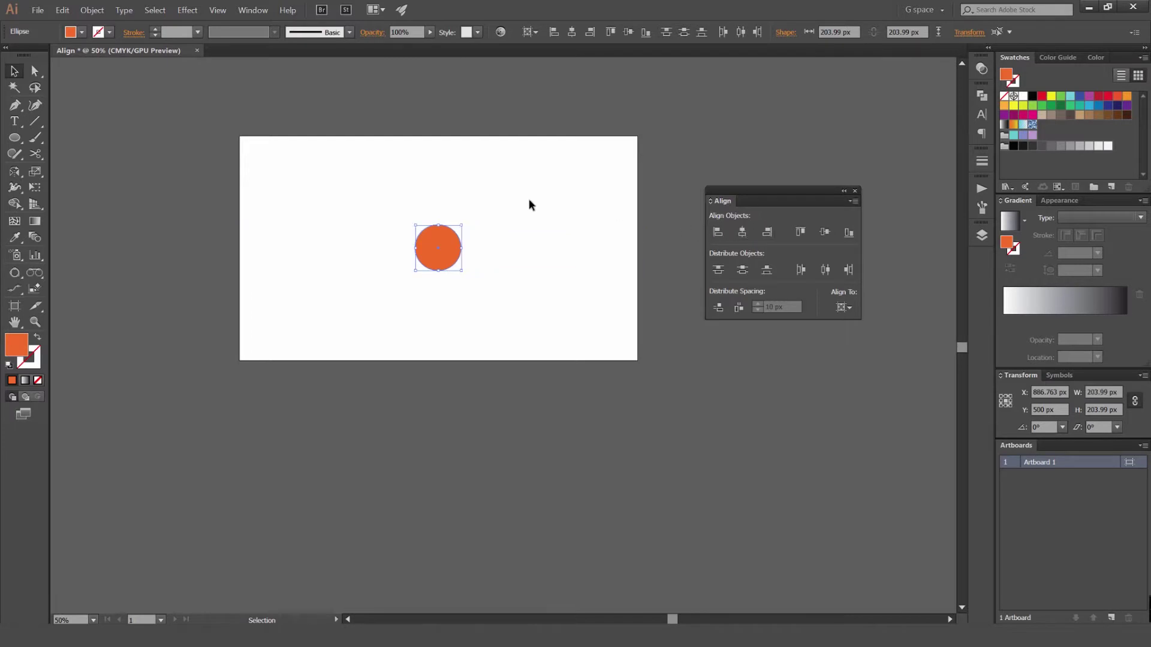
scroll(573, 224, "up", 1)
scroll(606, 250, "right", 1)
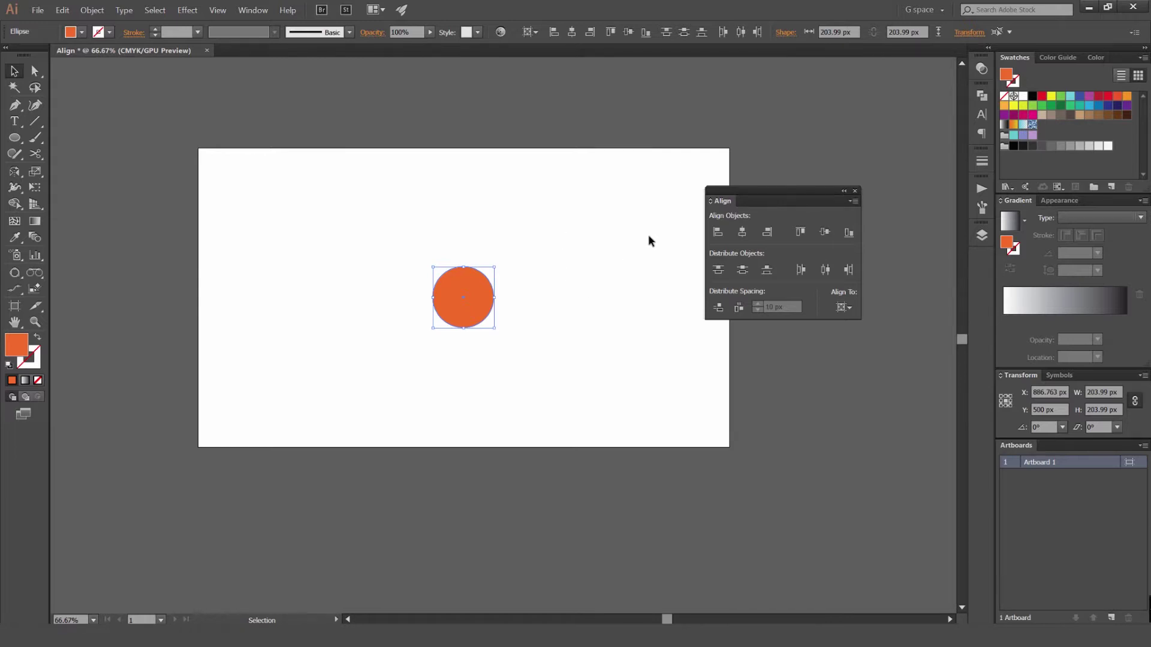
Review the available Align To reference options, leave them as set, and deselect the circles.
left_click(849, 311)
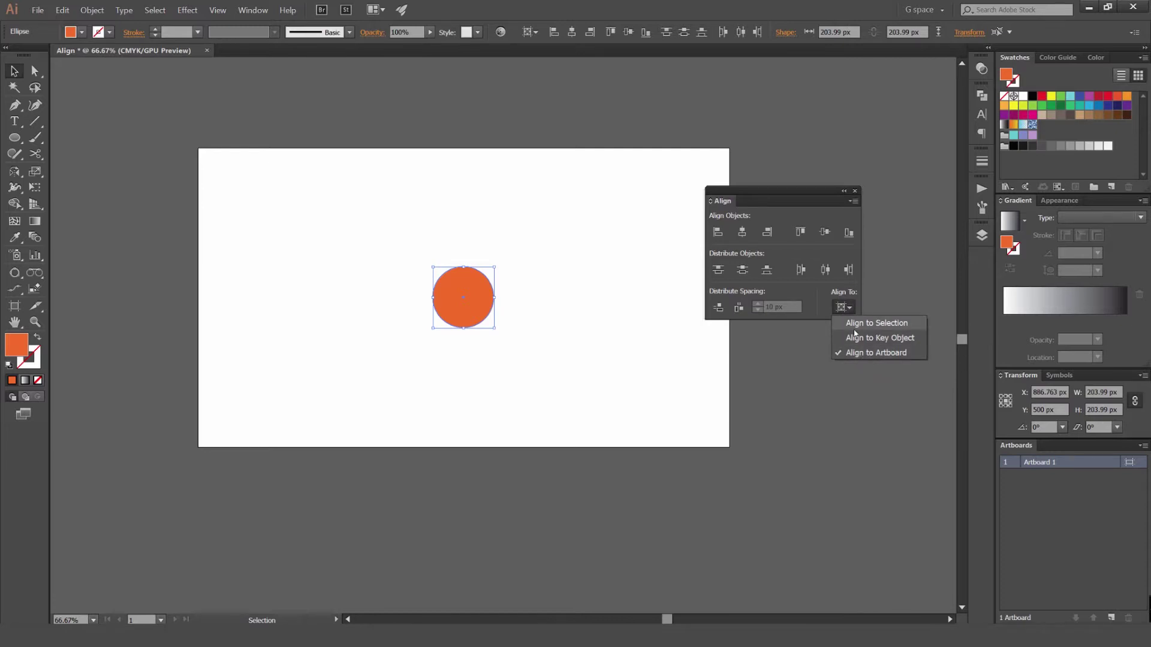
left_click(578, 331)
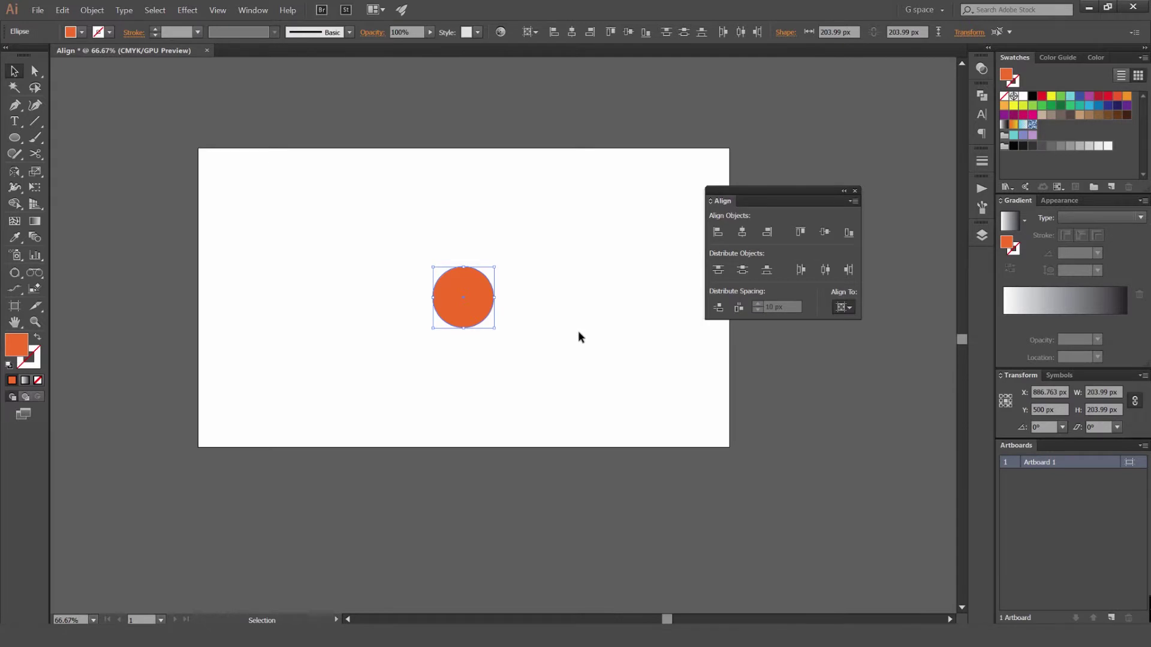
left_click(578, 331)
Move the stacked circles apart and add copies so five circles are scattered across the artboard.
left_click_drag(483, 303, 598, 359)
left_click_drag(455, 304, 573, 284)
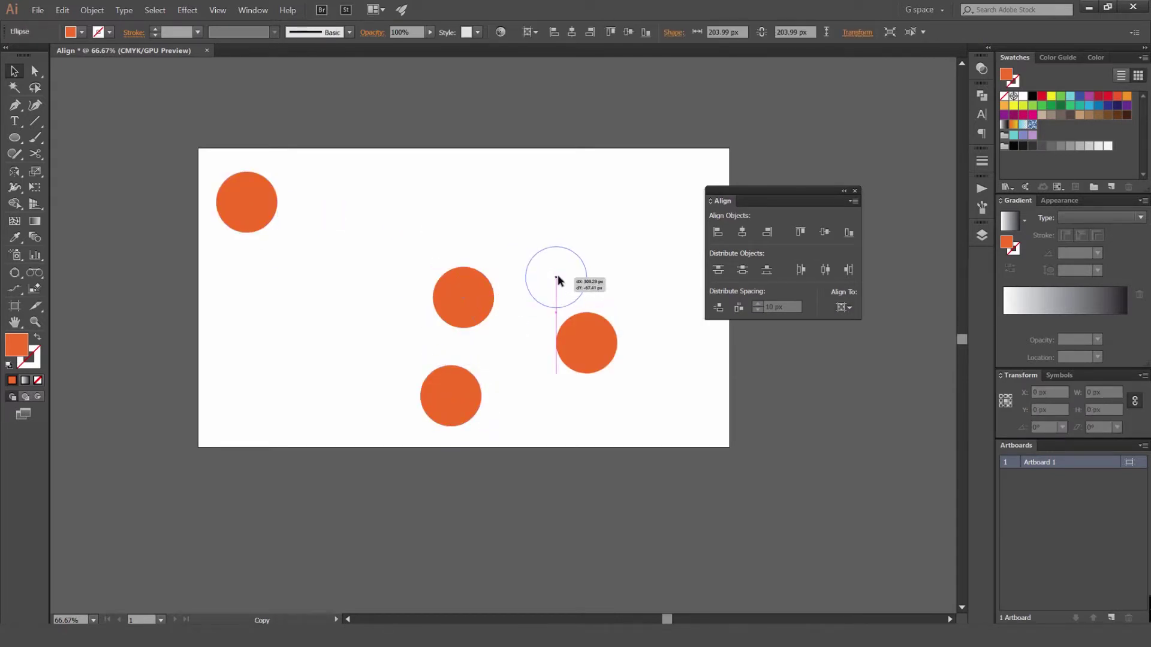
left_click(631, 186)
Select all five circles and make the upper-left circle the key object.
key("ctrl+a")
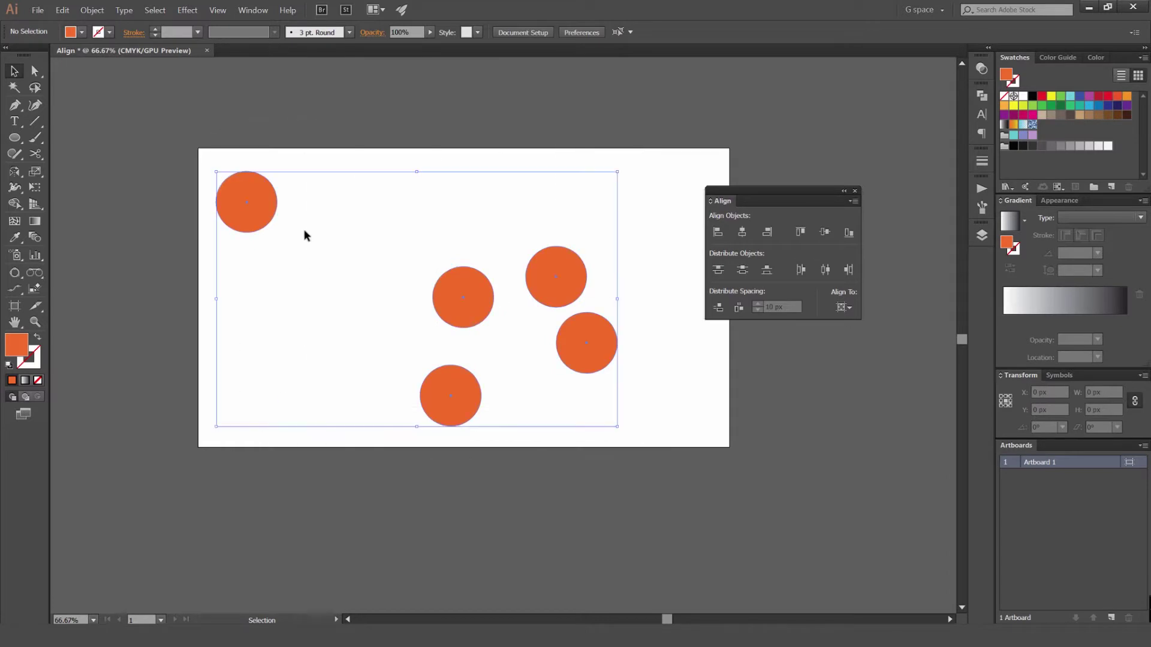
left_click_drag(347, 211, 378, 218)
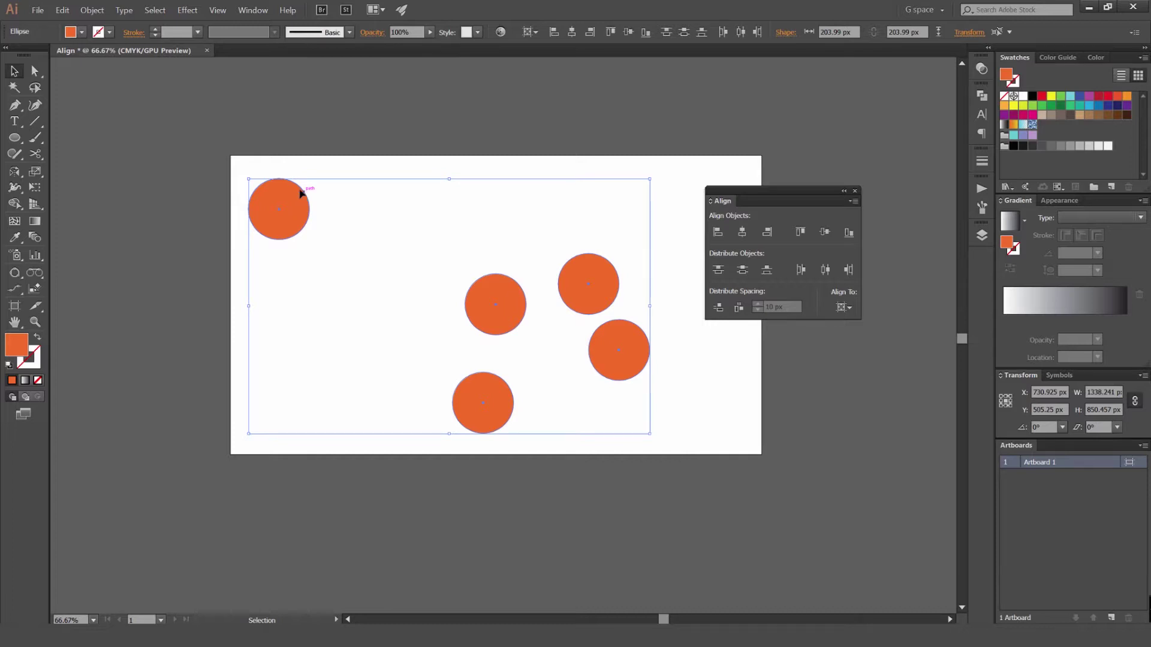
key("ctrl+plus")
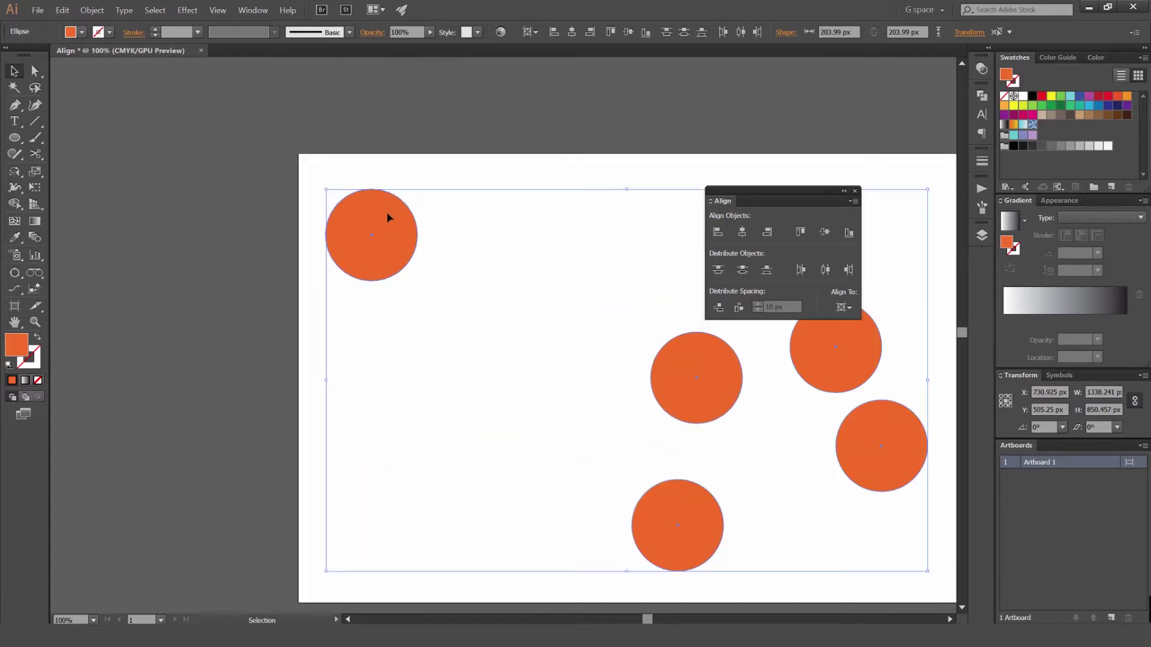
scroll(400, 247, "up", 4)
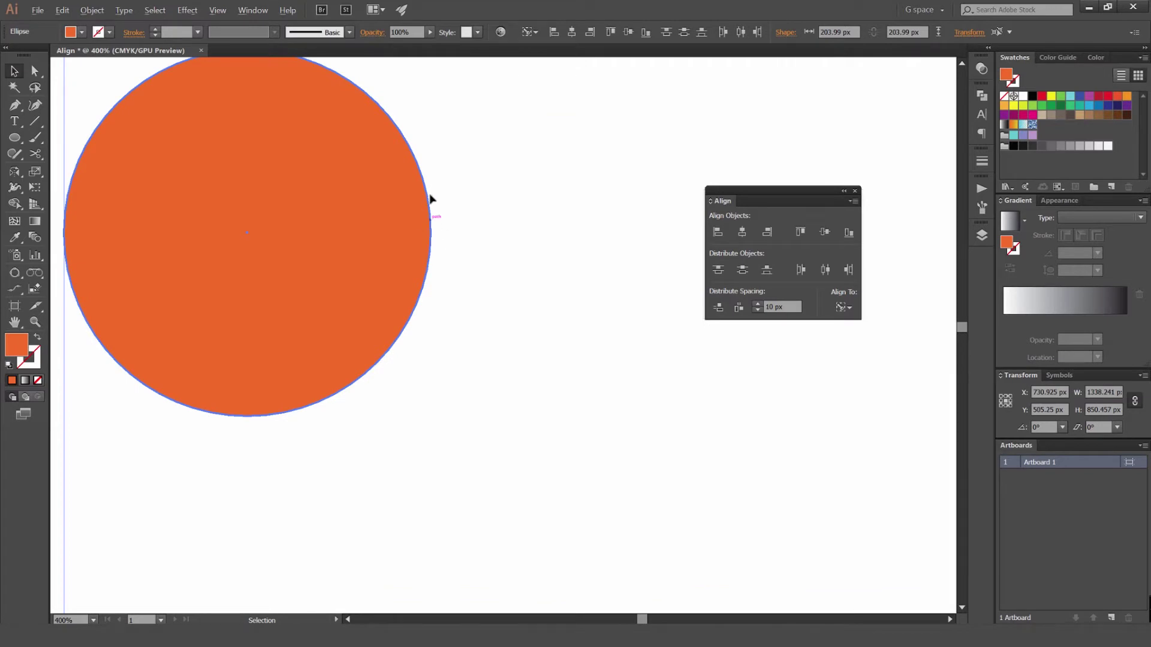
key("alt")
scroll(403, 161, "down", 3)
scroll(511, 204, "down", 1)
left_click_drag(527, 197, 354, 181)
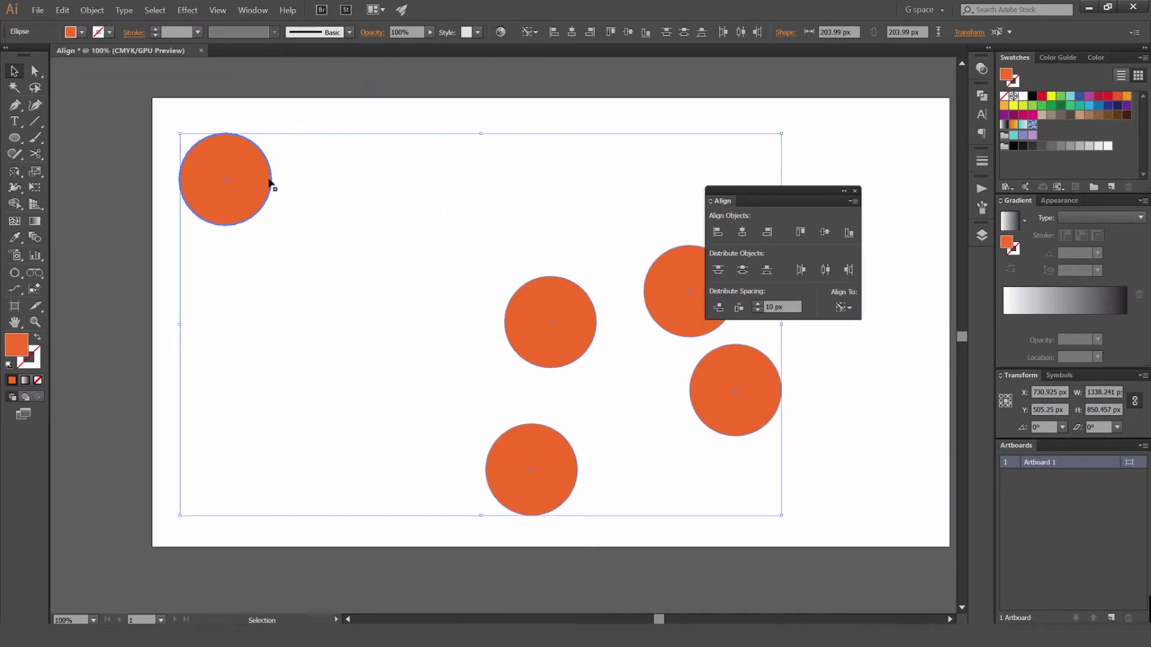
scroll(292, 186, "down", 1)
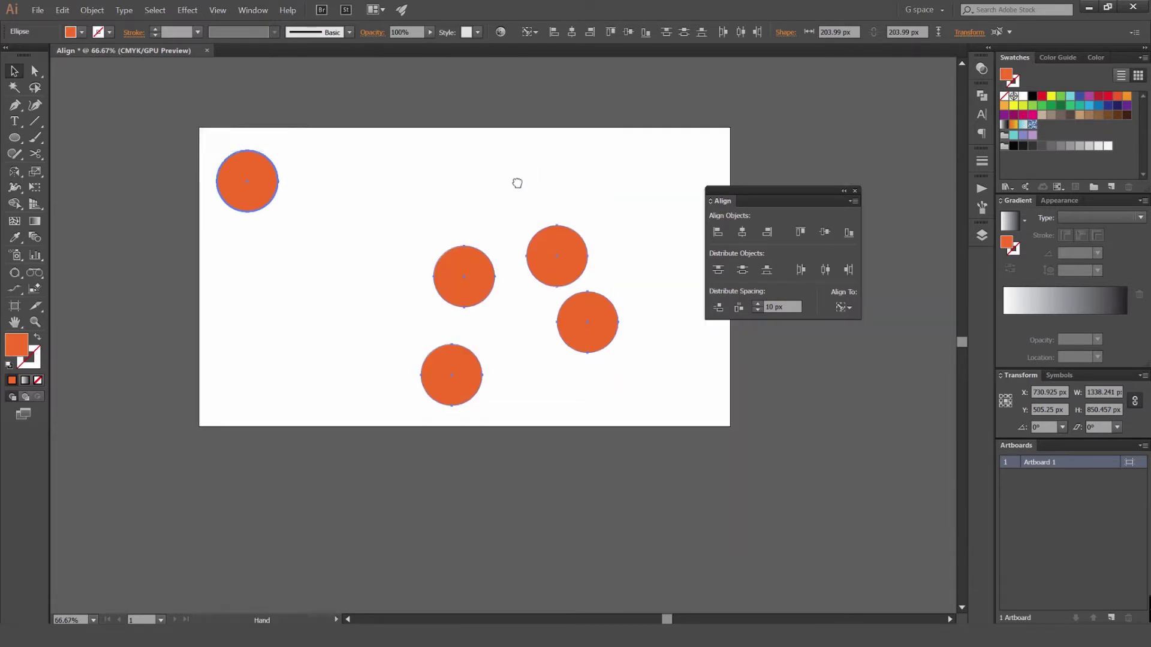
left_click_drag(516, 180, 526, 235)
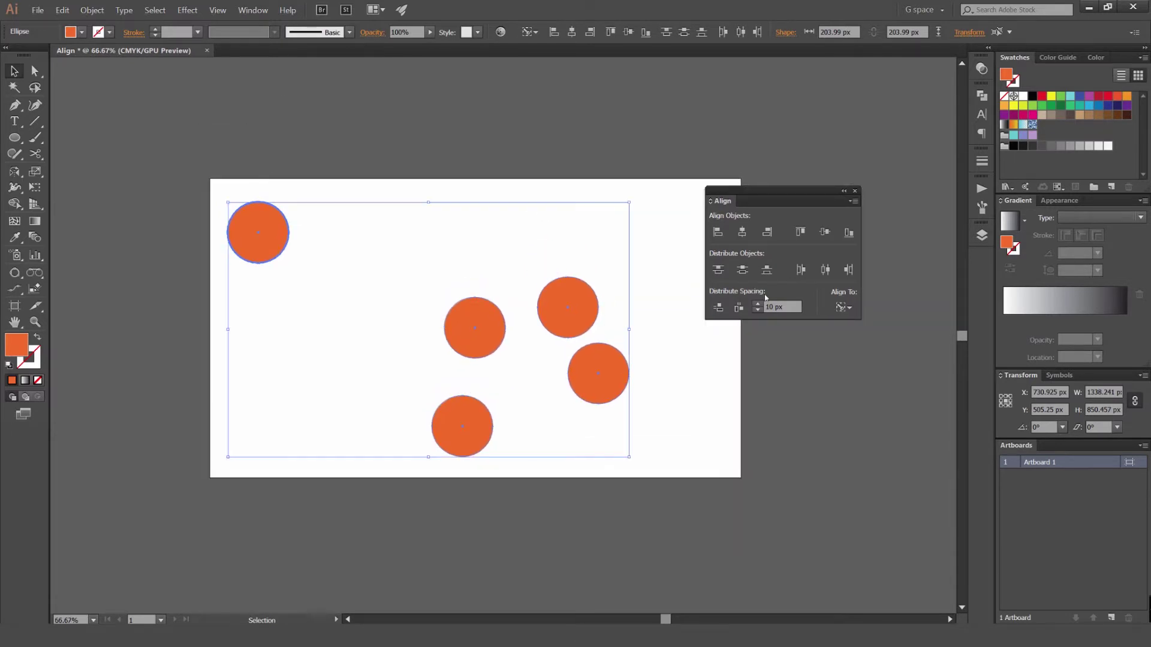
Try aligning the five circles to the upper-left key circle with Vertical Align Center and Horizontal Align Left.
left_click(842, 308)
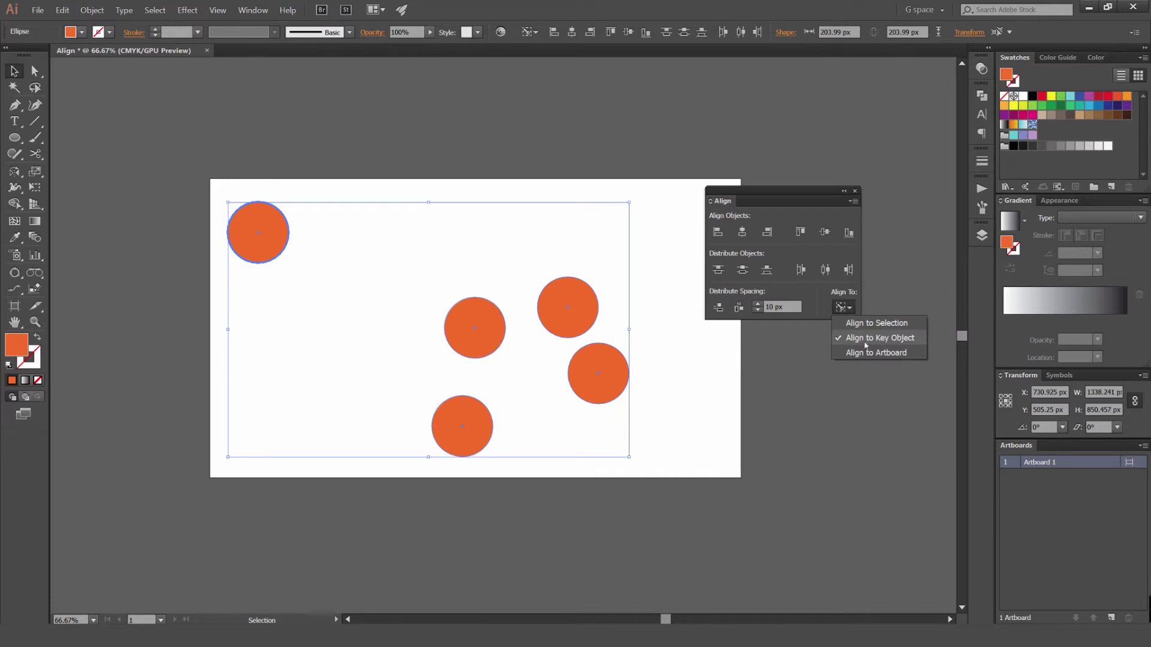
left_click(844, 306)
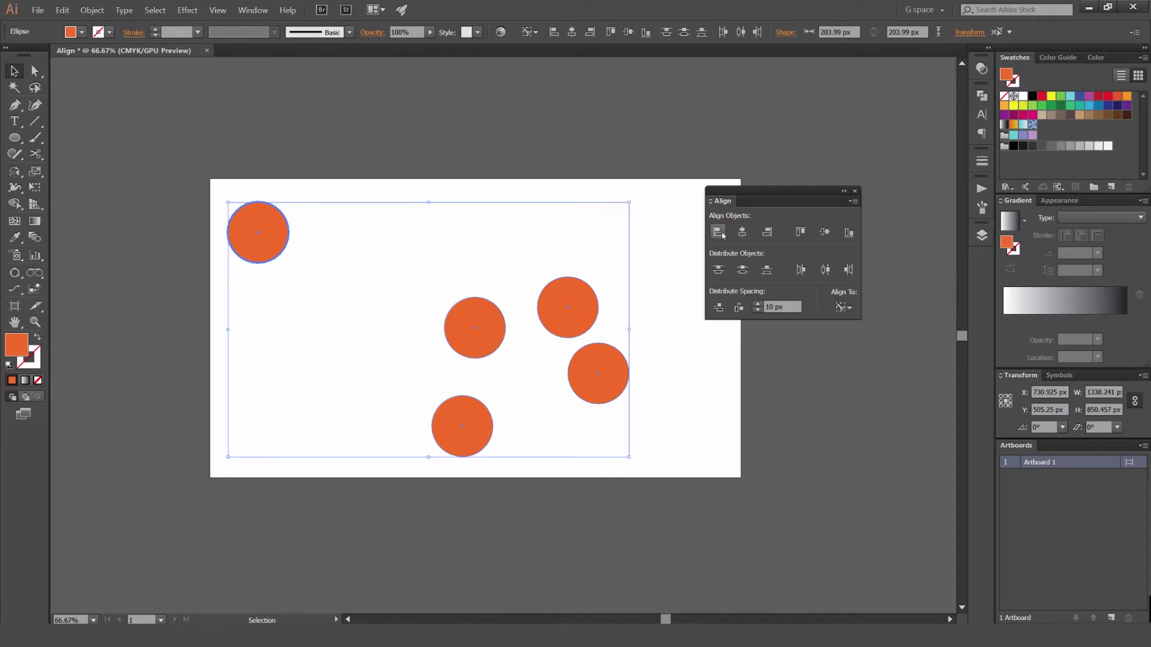
left_click(826, 236)
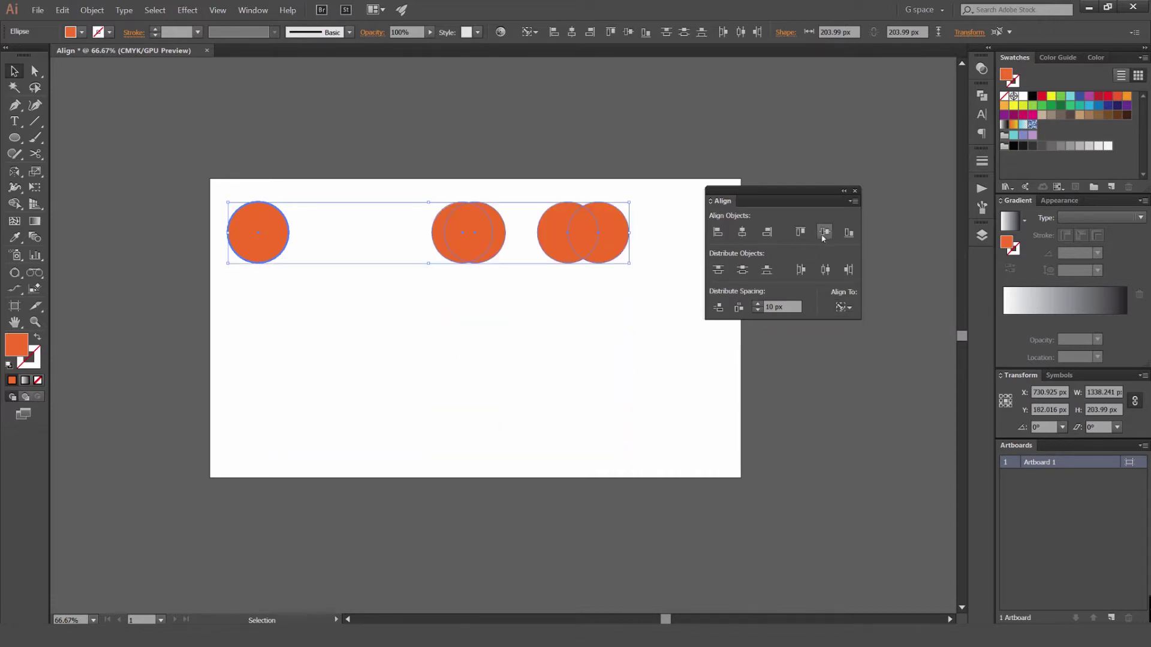
scroll(251, 217, "up", 3)
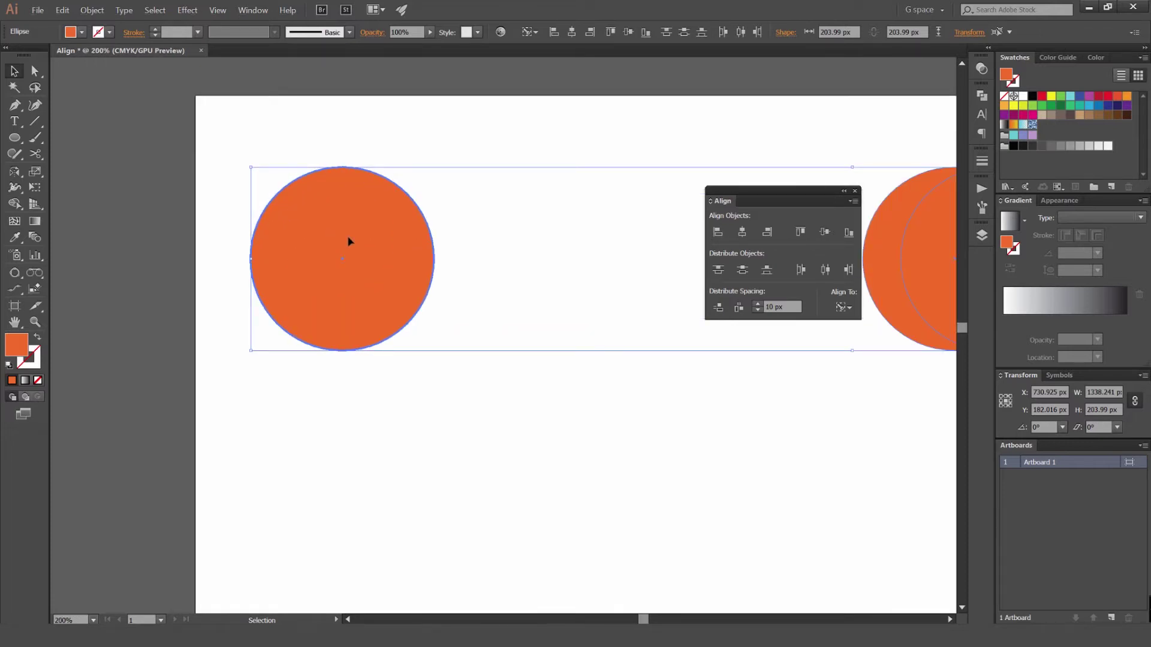
scroll(649, 246, "down", 3)
key("space")
left_click_drag(679, 238, 494, 238)
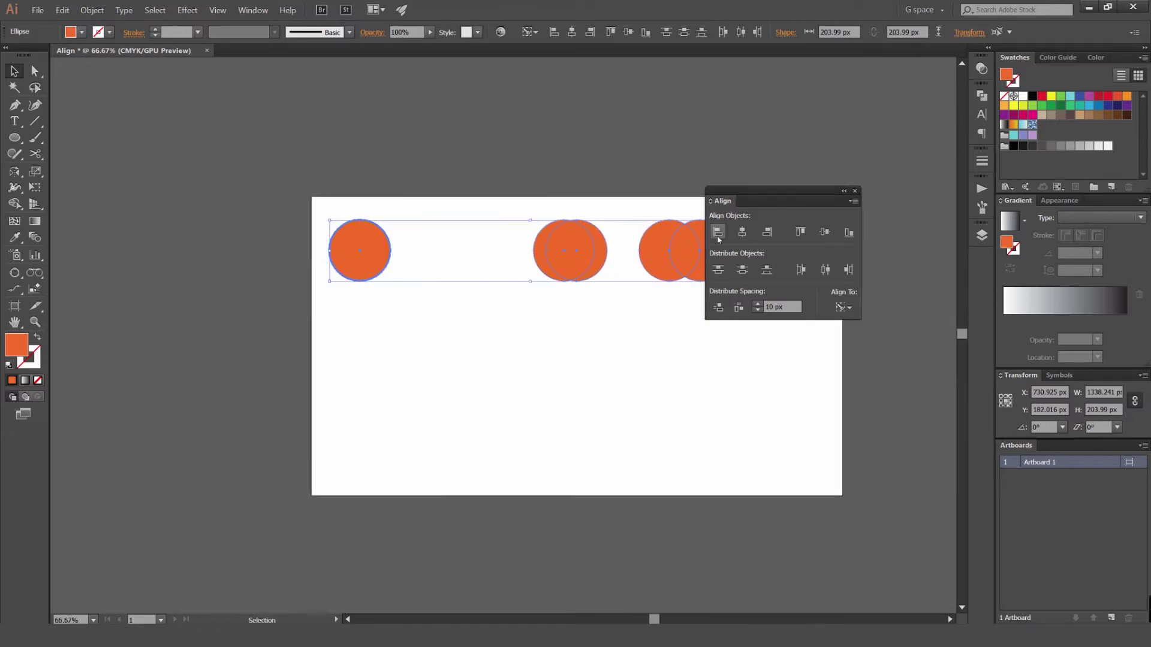
left_click(717, 232)
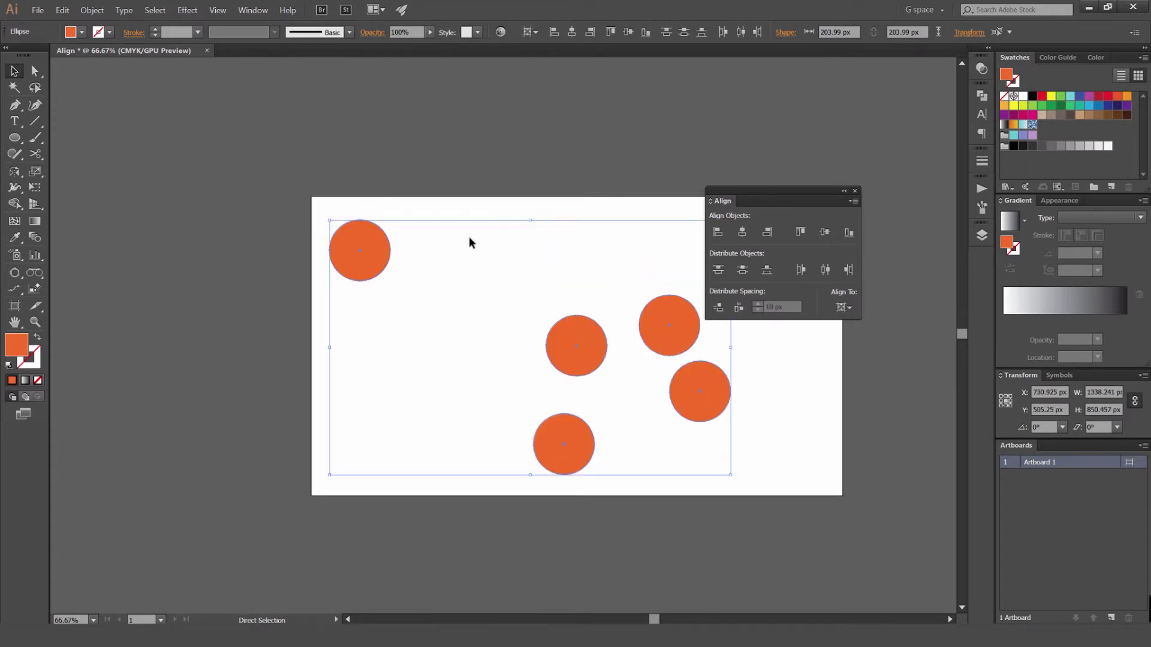
Select all five circles, make the middle one the key object, and center the others on it horizontally and vertically.
left_click(543, 201)
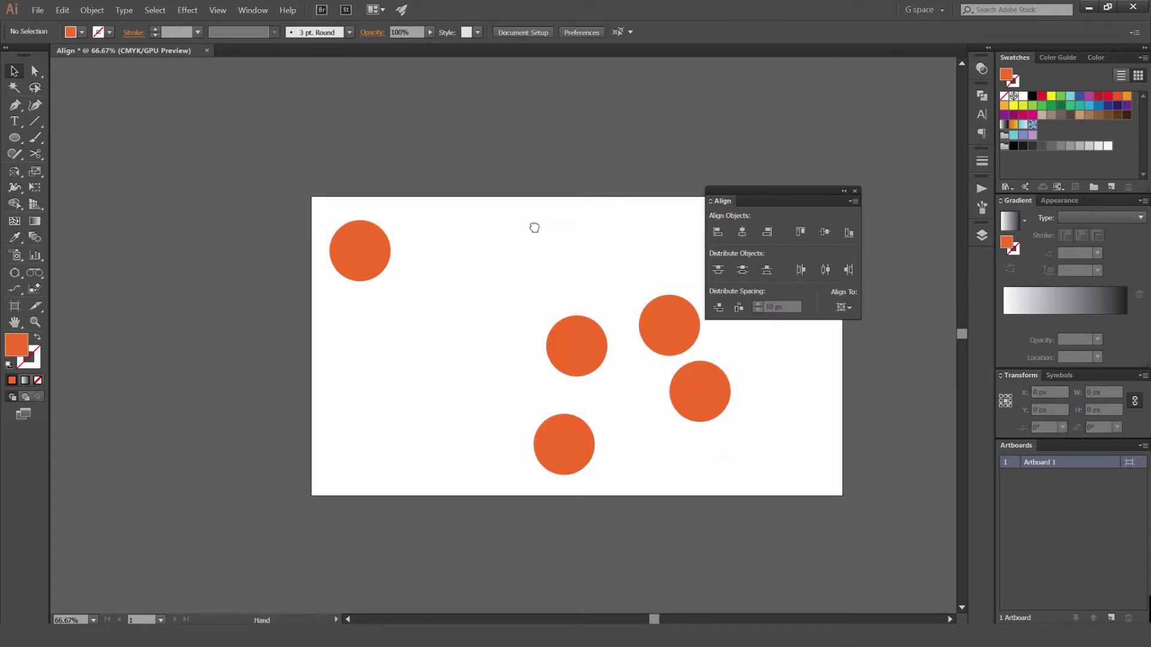
left_click_drag(534, 227, 458, 218)
key("ctrl+a")
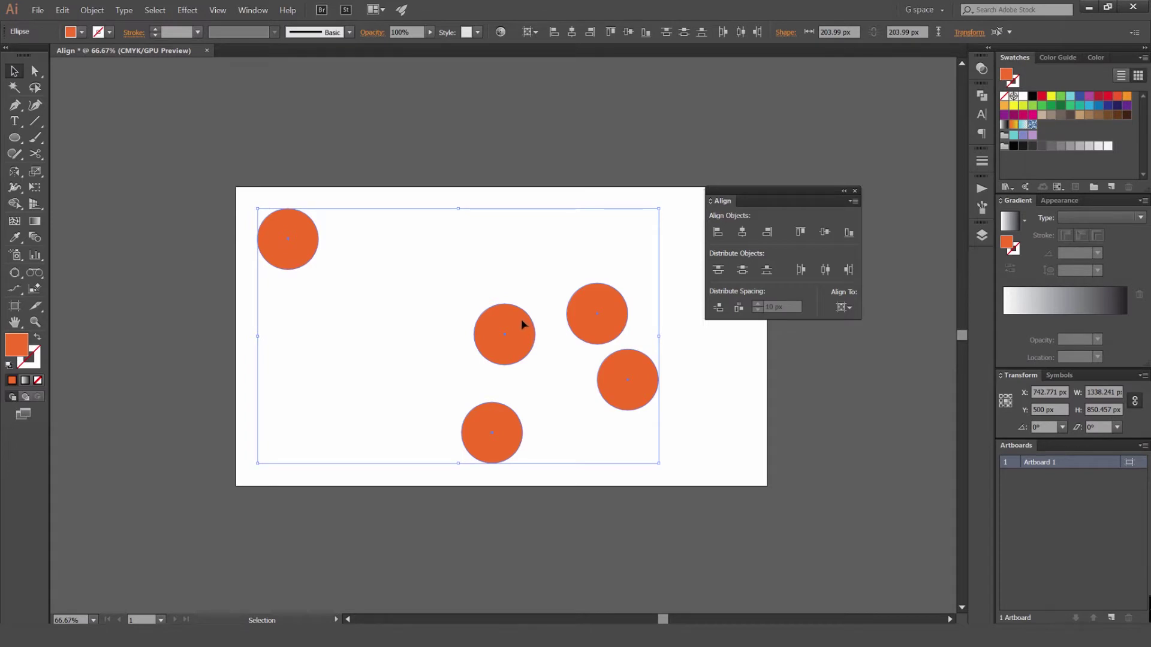
left_click(521, 320)
left_click(743, 232)
left_click(825, 233)
left_click(561, 224)
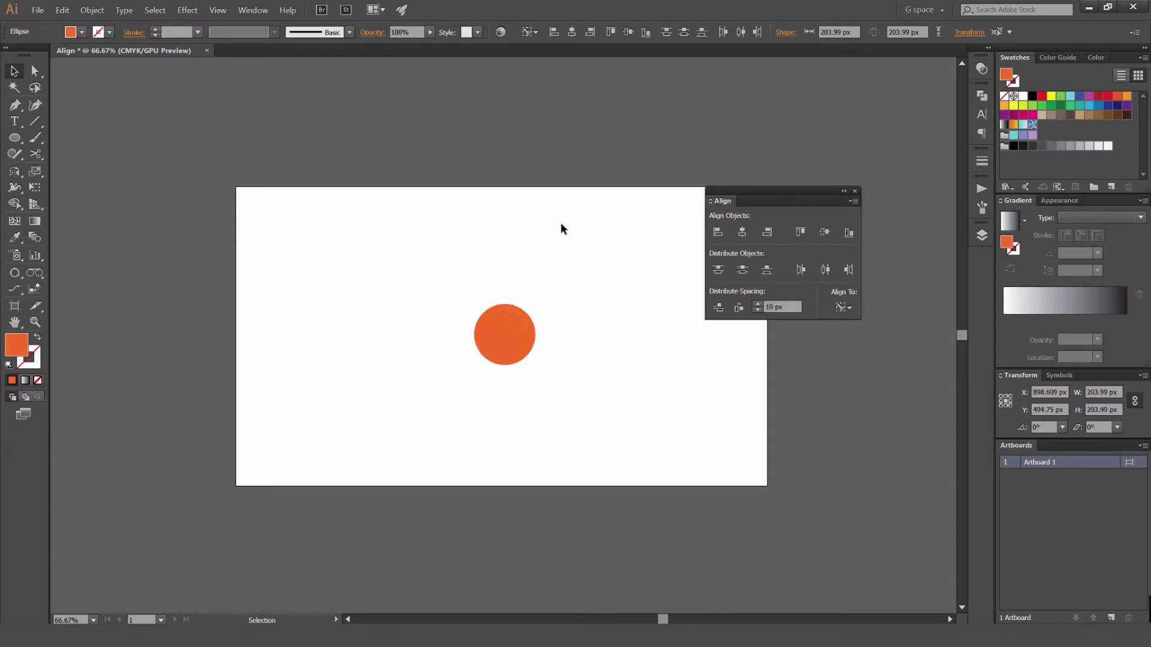
left_click(609, 244)
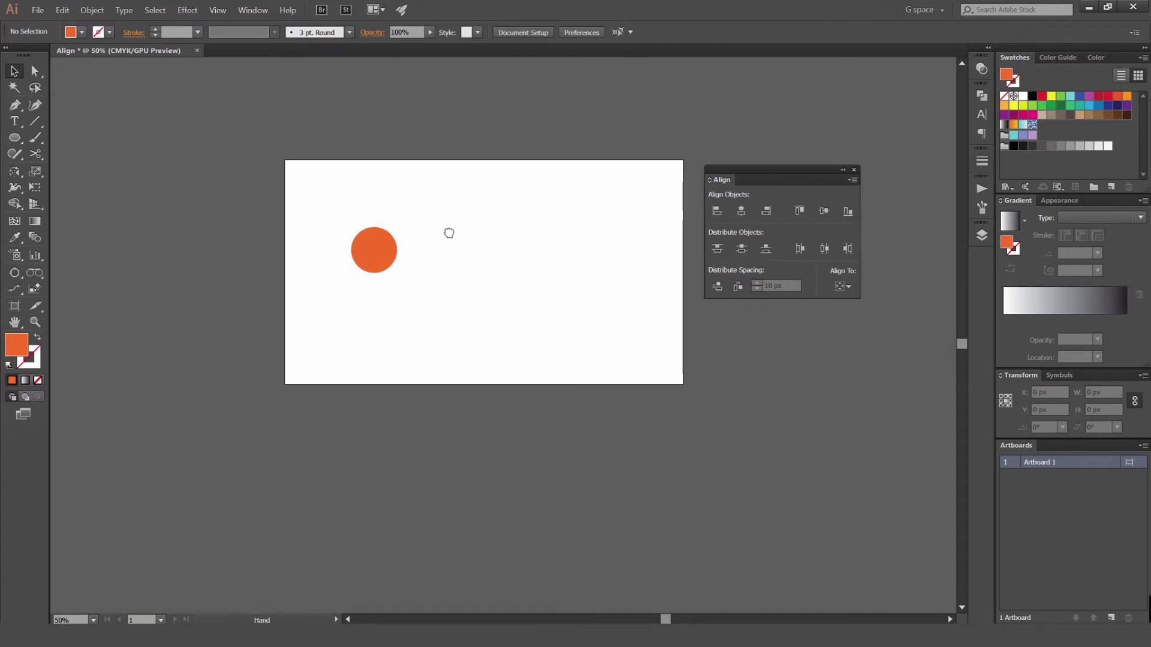
Duplicate the single remaining circle into a horizontal row of four unevenly spaced circles.
left_click_drag(448, 232, 452, 263)
scroll(453, 263, "up", 1)
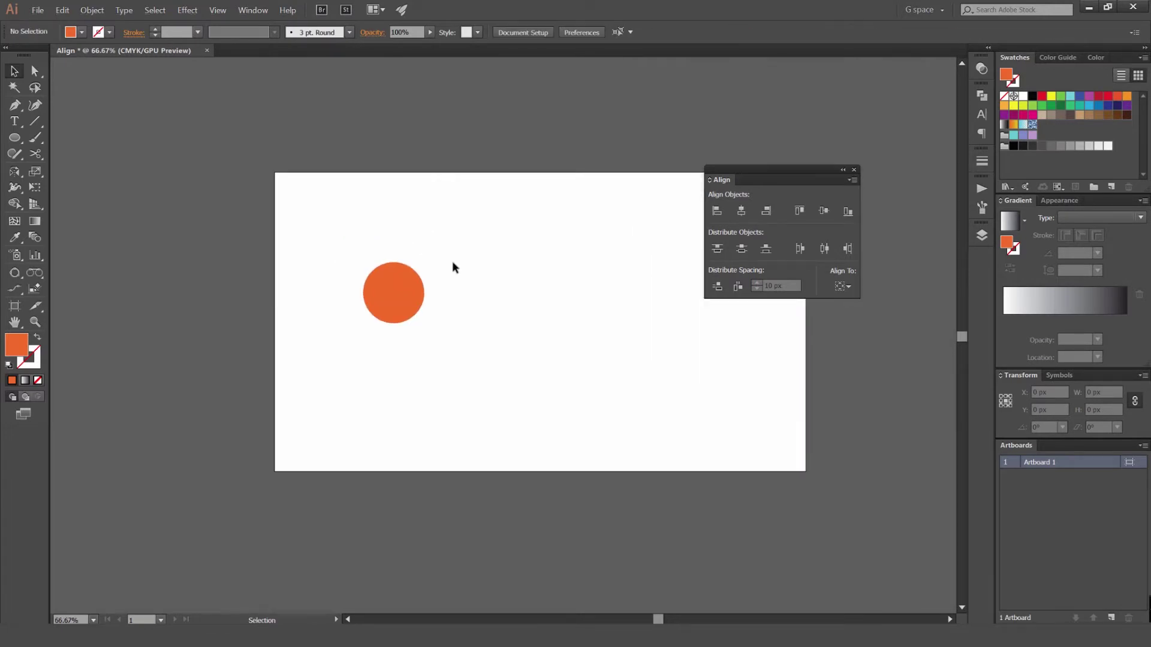
left_click_drag(548, 240, 459, 245)
left_click_drag(323, 297, 580, 315)
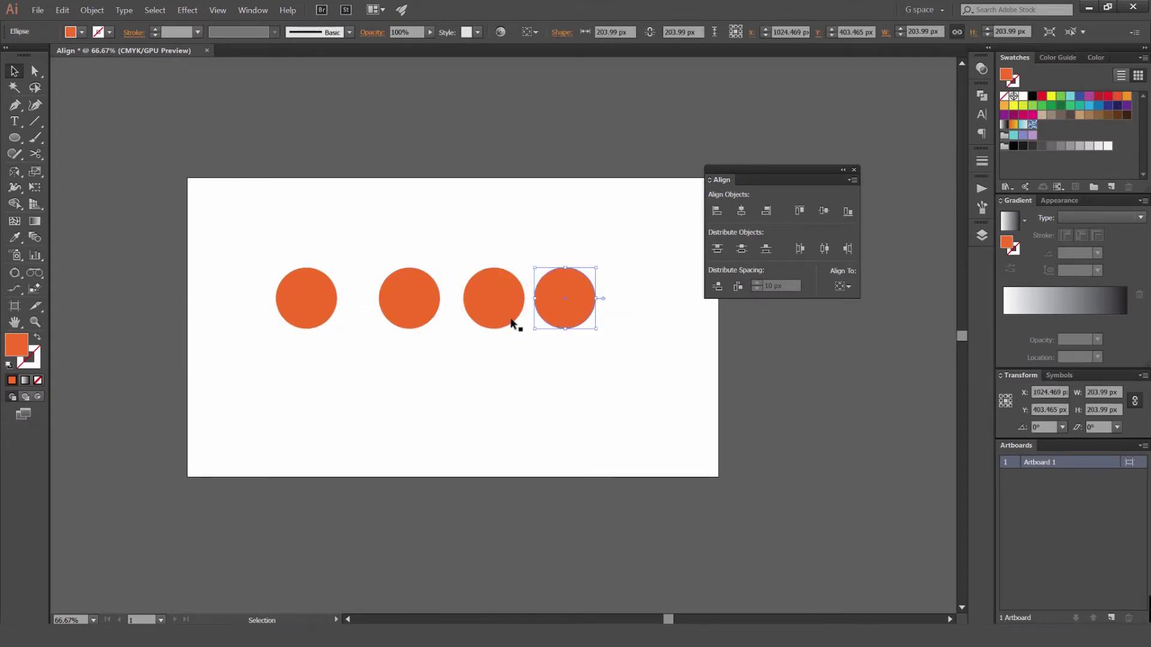
Select all four circles in the row and check that their alignment reference is Align to Selection.
left_click_drag(627, 246, 300, 318)
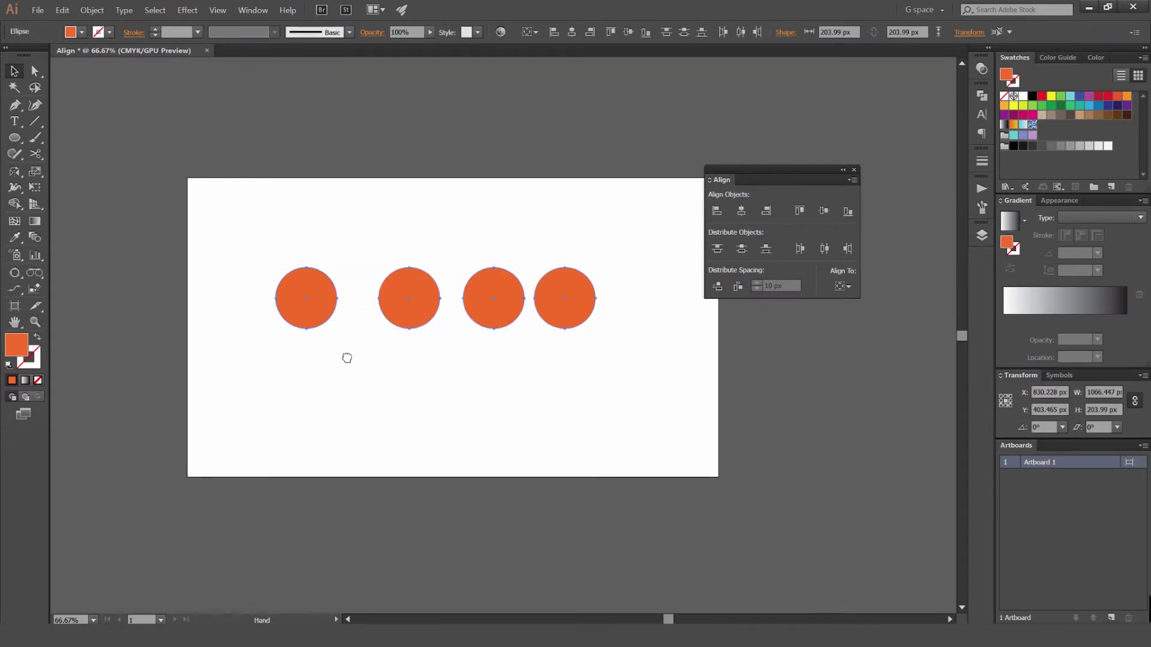
left_click_drag(347, 357, 426, 355)
scroll(437, 325, "up", 1)
left_click_drag(536, 339, 498, 344)
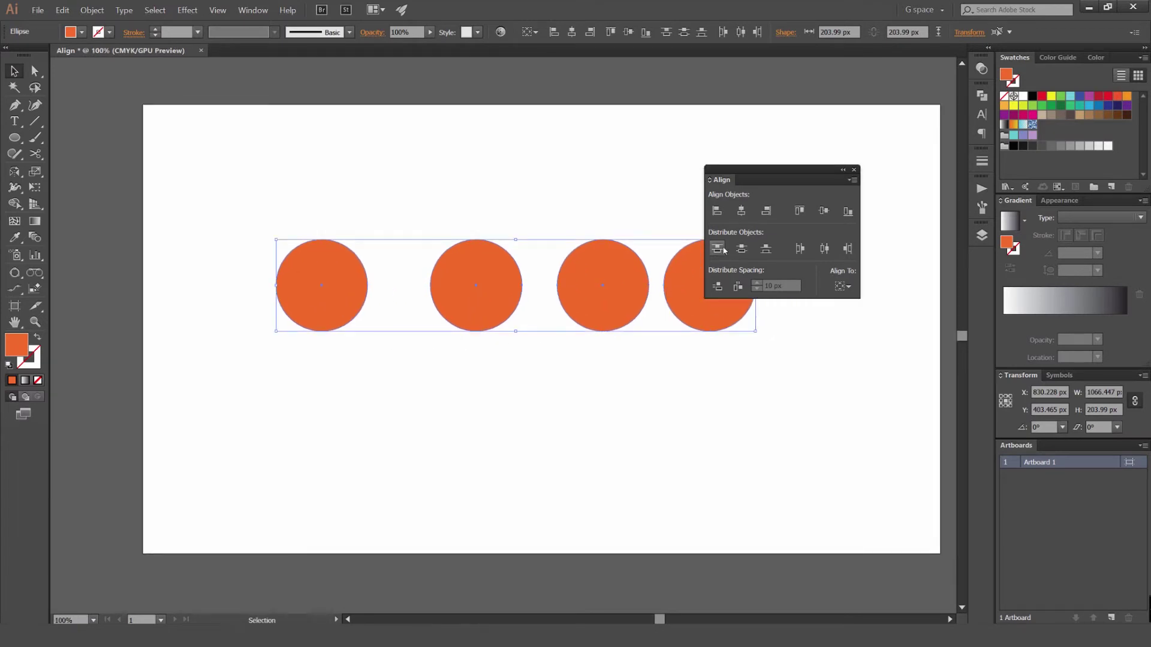
left_click(840, 288)
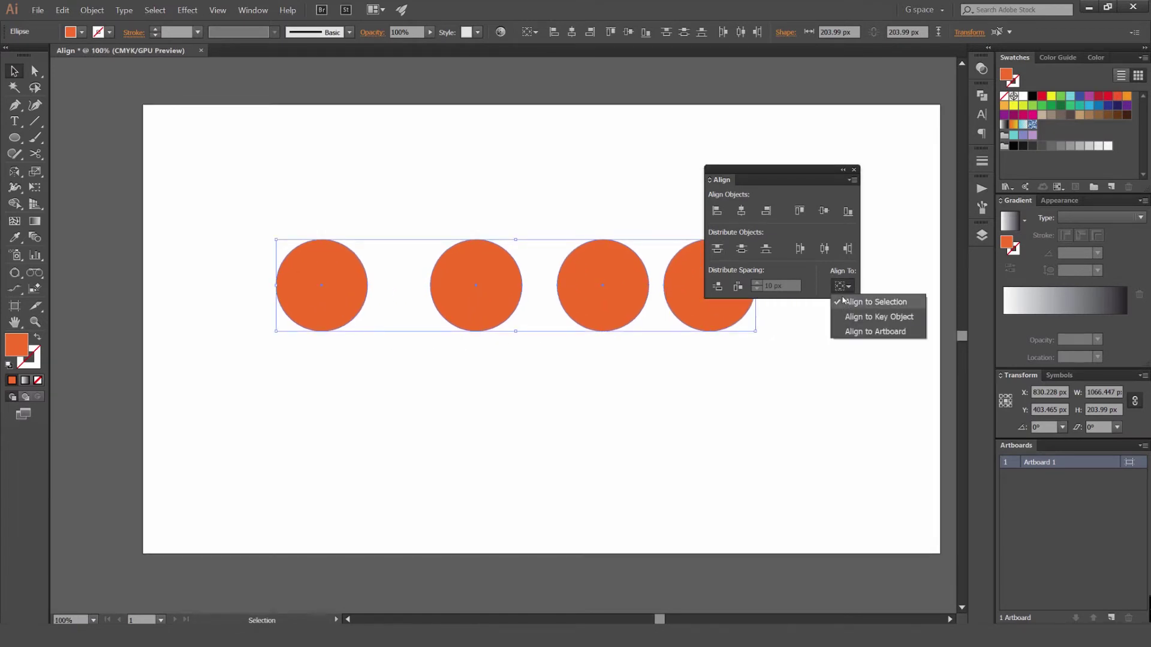
left_click(446, 235)
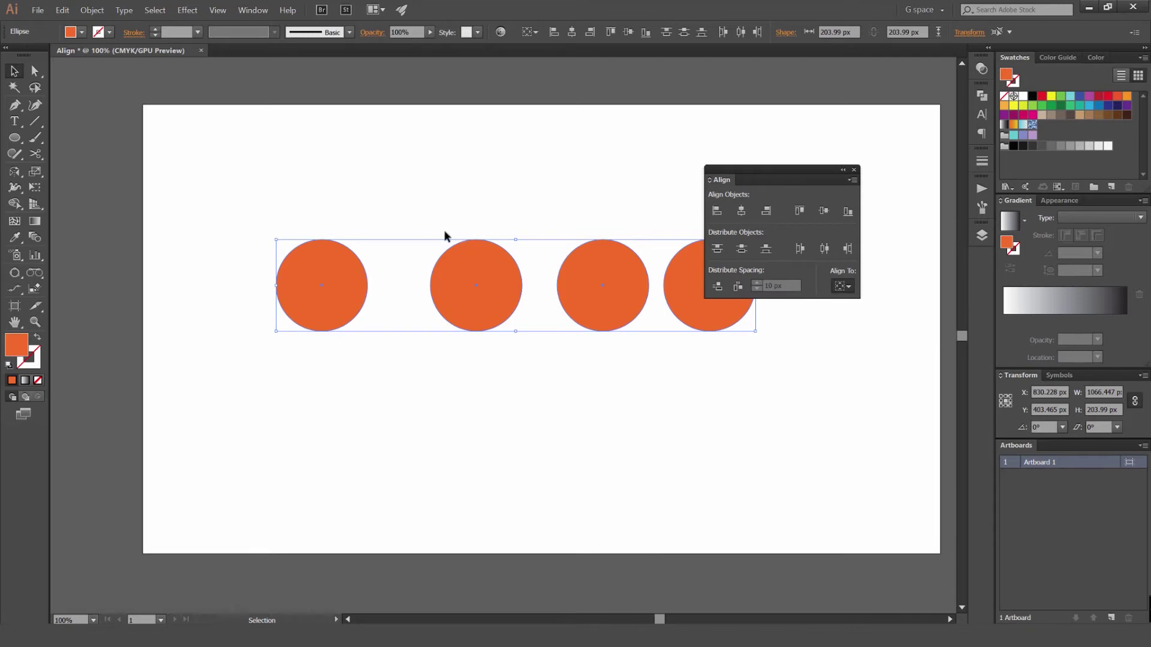
Space the four selected circles evenly with Horizontal Distribute Center and inspect the gaps between them.
key("ctrl+minus")
left_click_drag(627, 194, 340, 341)
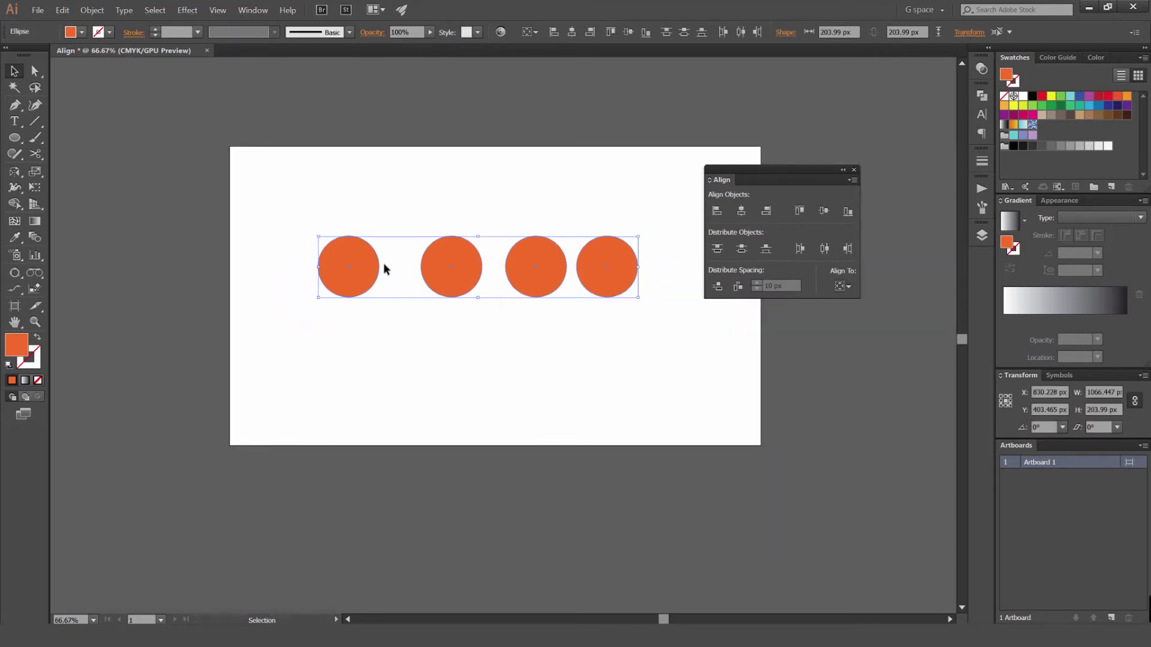
left_click(825, 248)
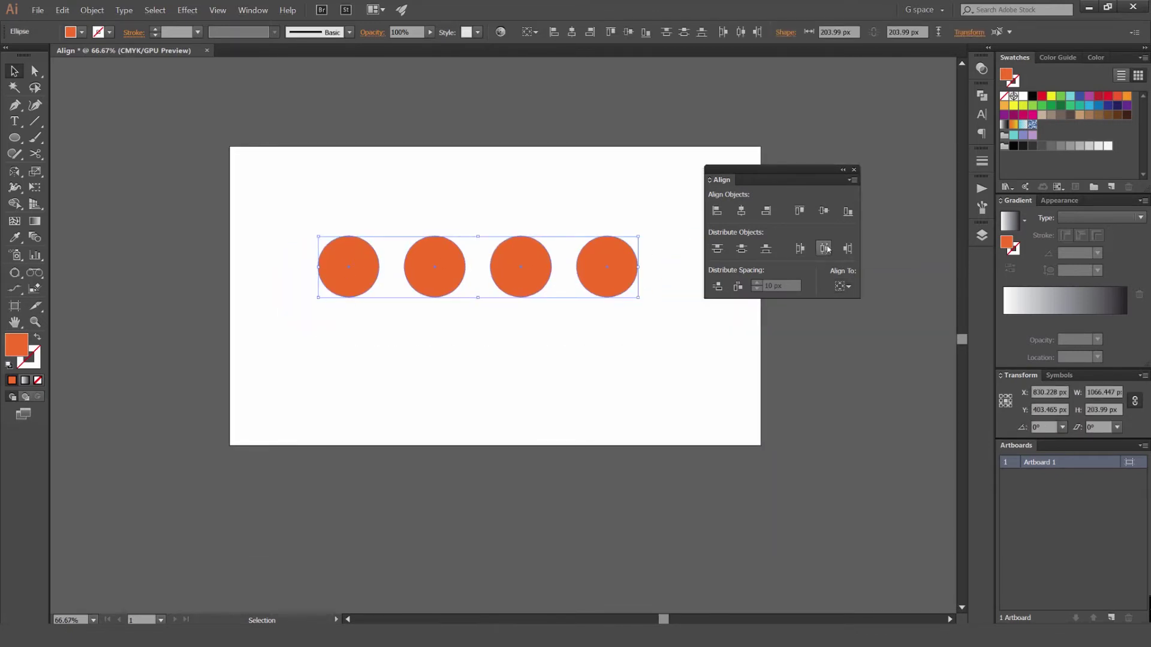
scroll(401, 280, "up", 4)
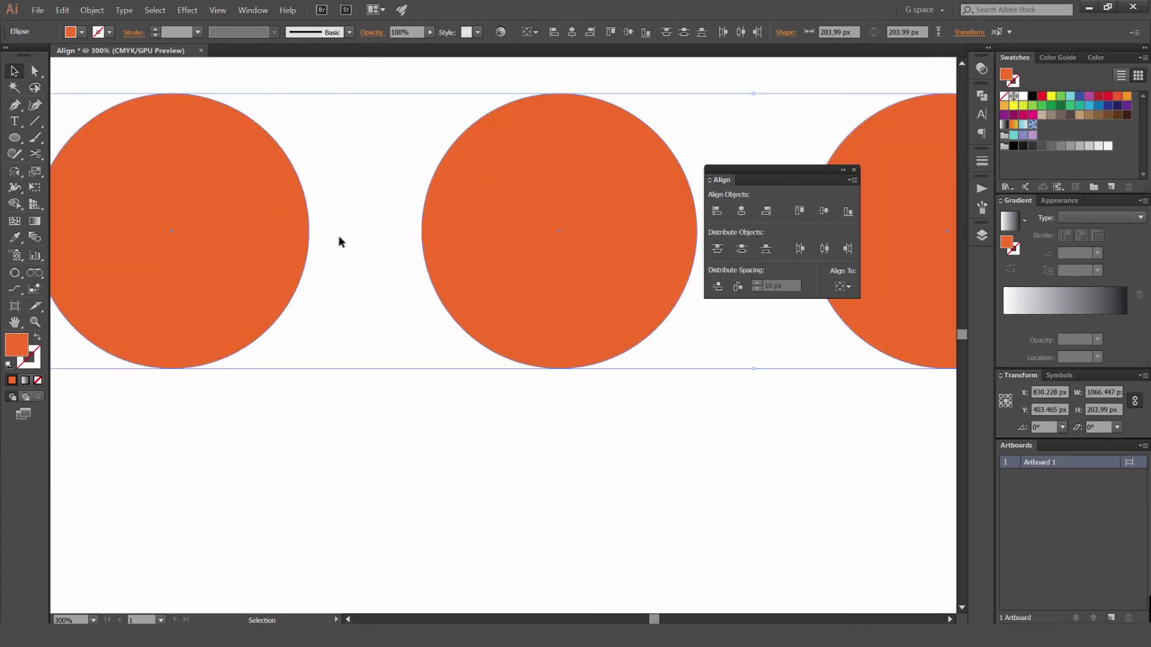
Move the row of four circles up and rearrange the circles into an irregular vertical column starting under the first one.
scroll(339, 234, "down", 3)
left_click_drag(462, 213, 374, 229)
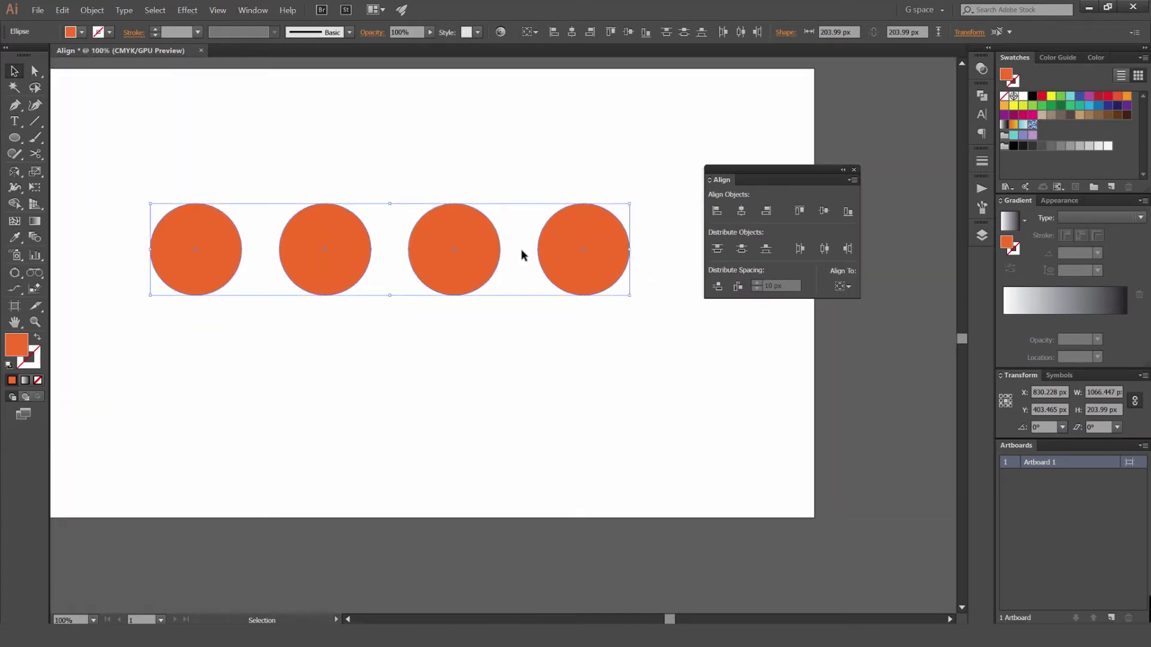
left_click_drag(395, 257, 464, 282)
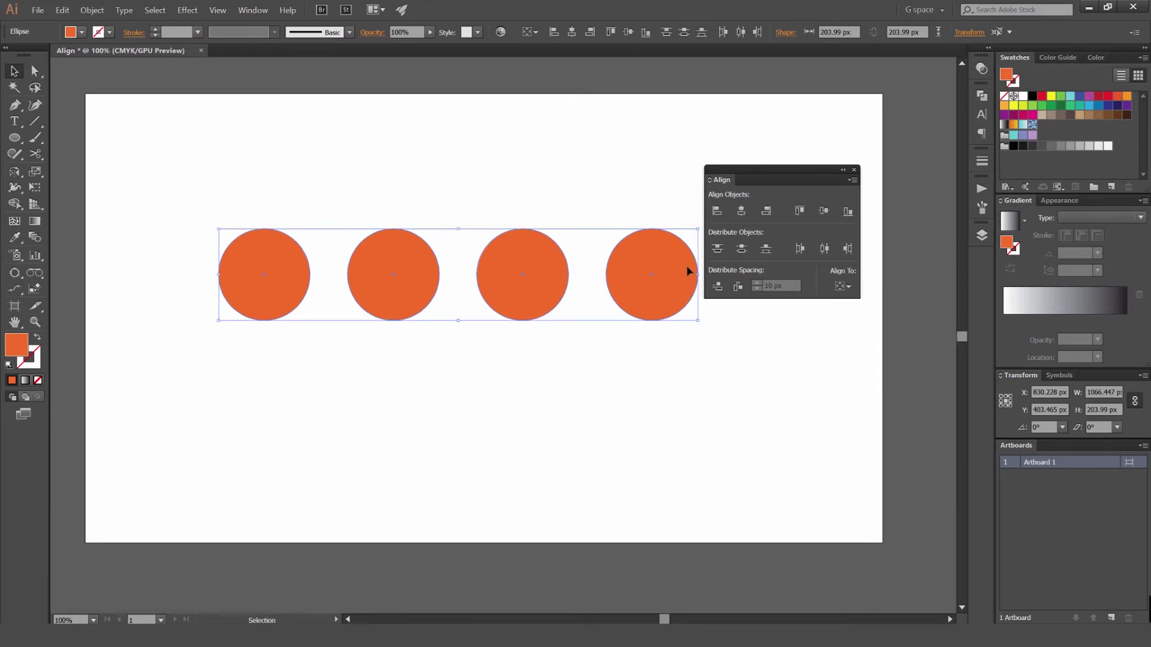
left_click(538, 317)
left_click_drag(288, 289, 288, 209)
left_click(409, 304)
left_click_drag(414, 230, 284, 354)
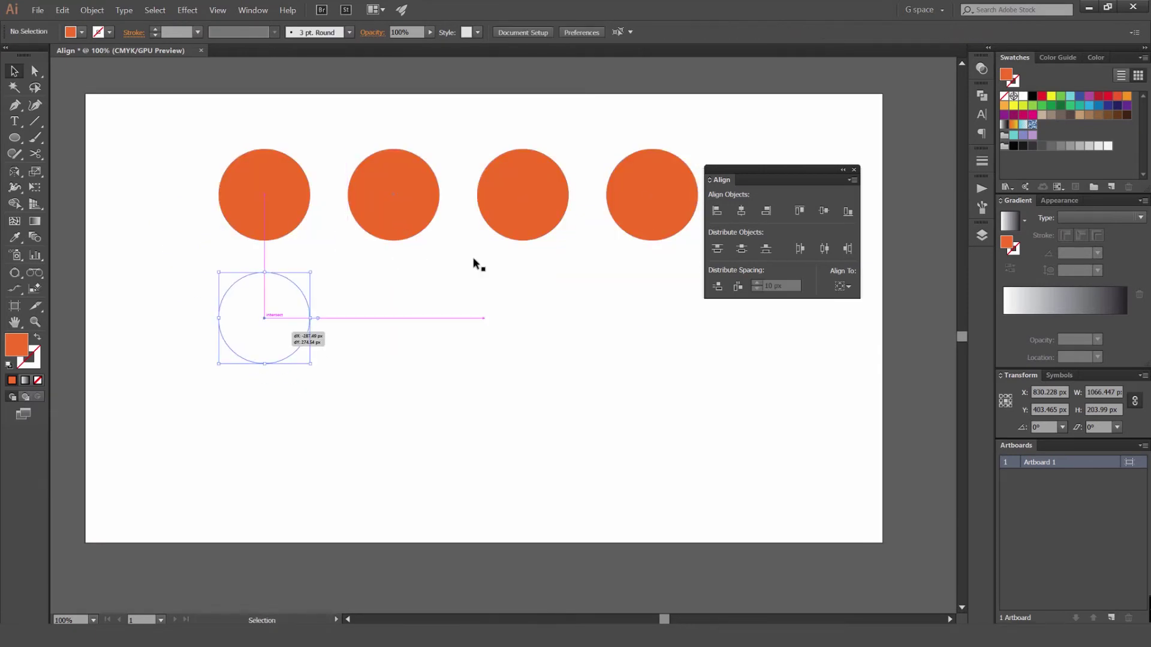
left_click_drag(530, 212, 314, 450)
left_click_drag(590, 203, 419, 517)
left_click_drag(651, 200, 309, 587)
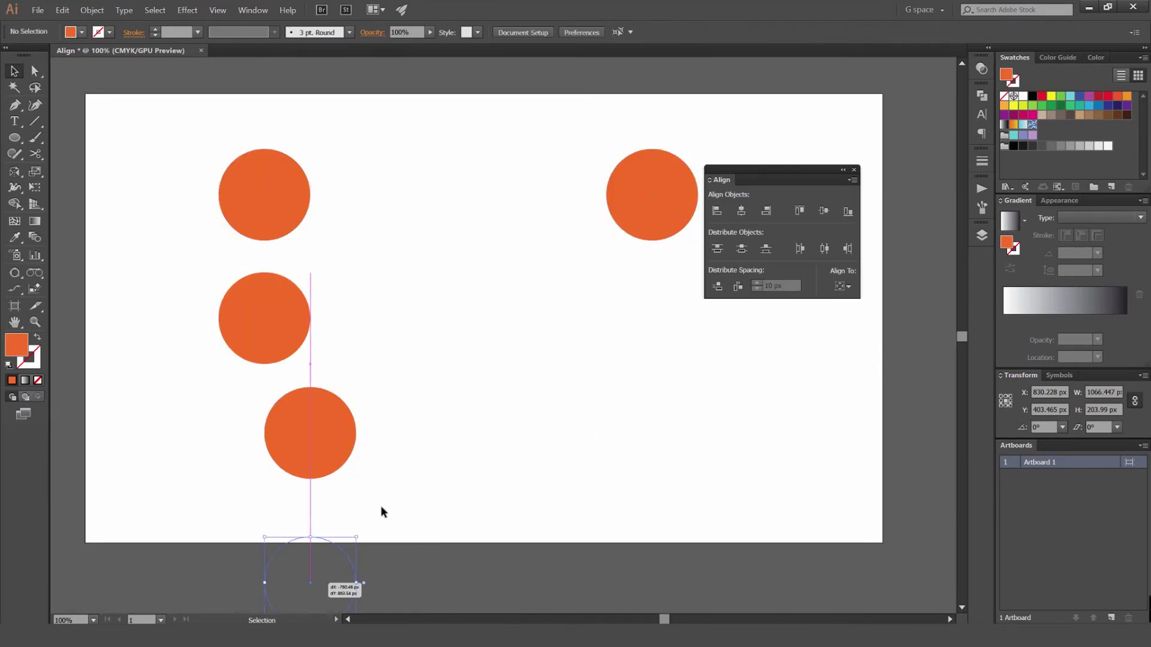
Select the four stacked circles, space them evenly with Vertical Distribute Center and inspect the gaps between them.
scroll(423, 463, "down", 1)
left_click_drag(420, 374, 574, 297)
left_click_drag(593, 168, 429, 509)
left_click(741, 249)
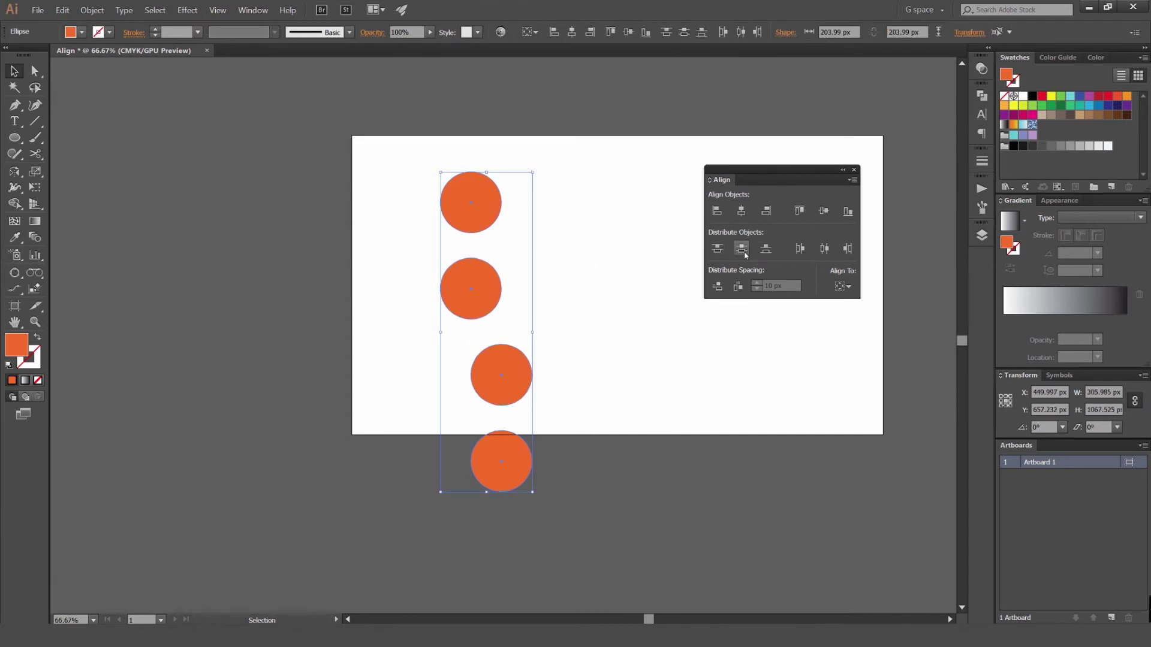
scroll(492, 247, "up", 4)
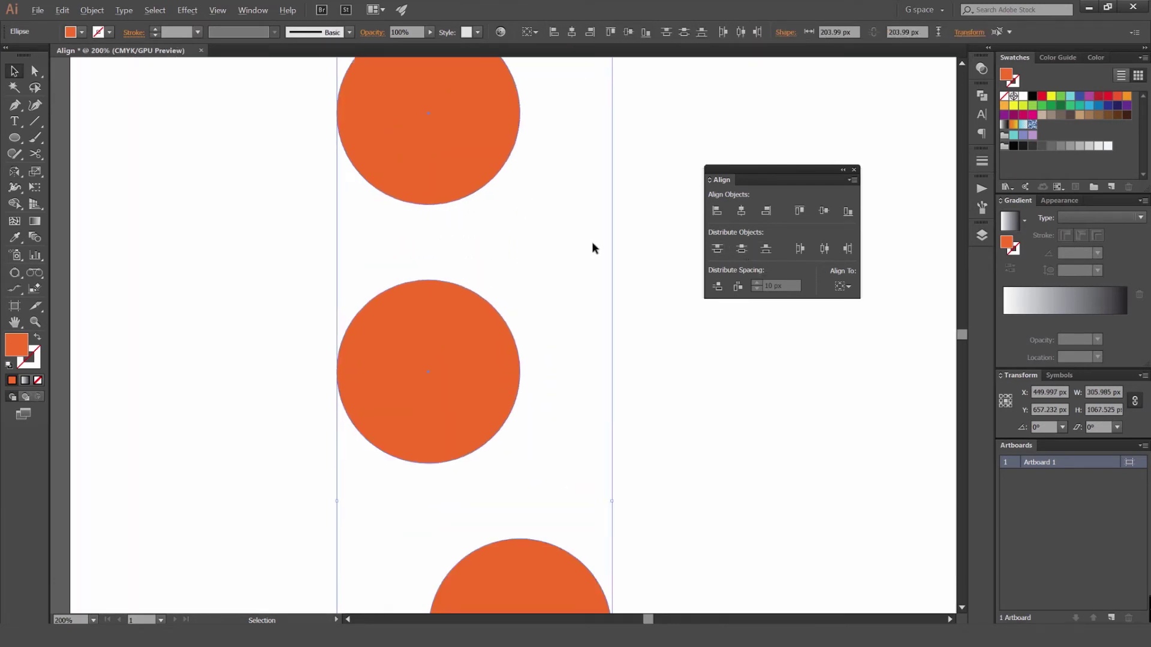
scroll(546, 239, "down", 2)
scroll(497, 216, "up", 2)
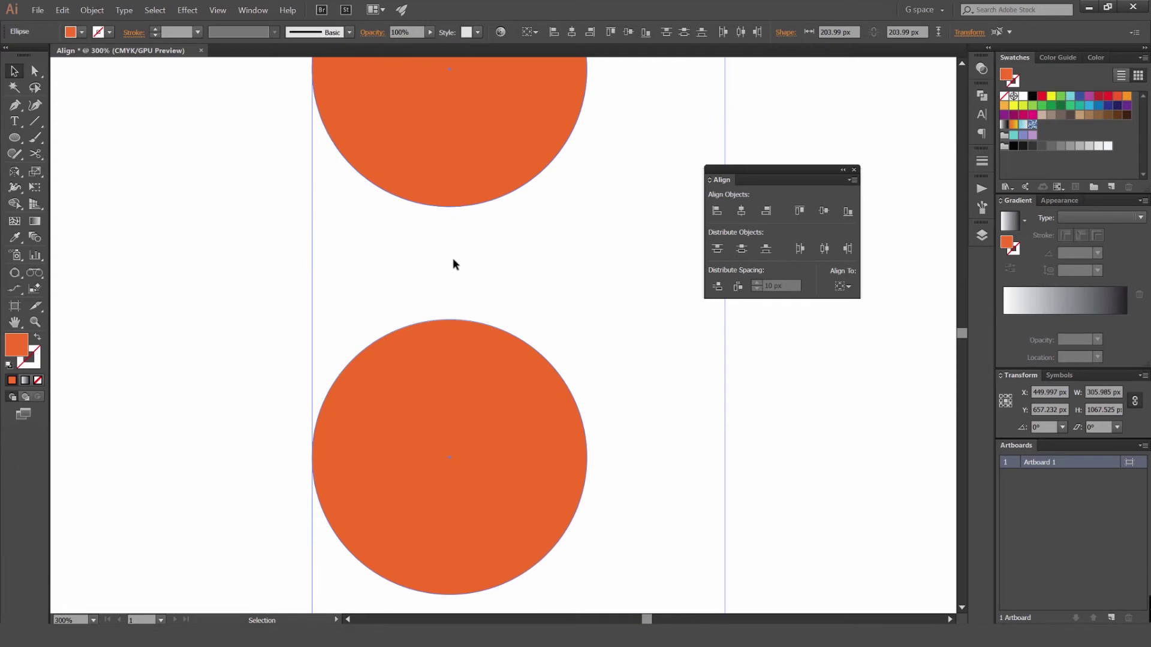
scroll(454, 264, "down", 3)
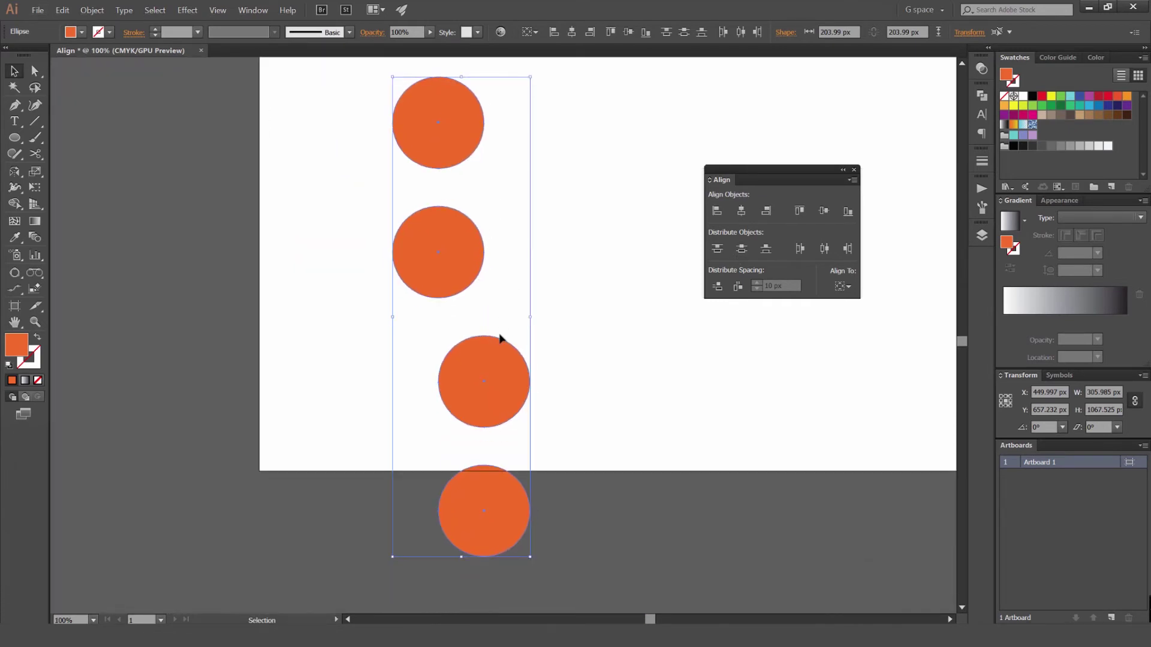
Align the four circles by their left edges and move the column to X 555 px, Y 500 px.
left_click(717, 216)
scroll(576, 210, "down", 2)
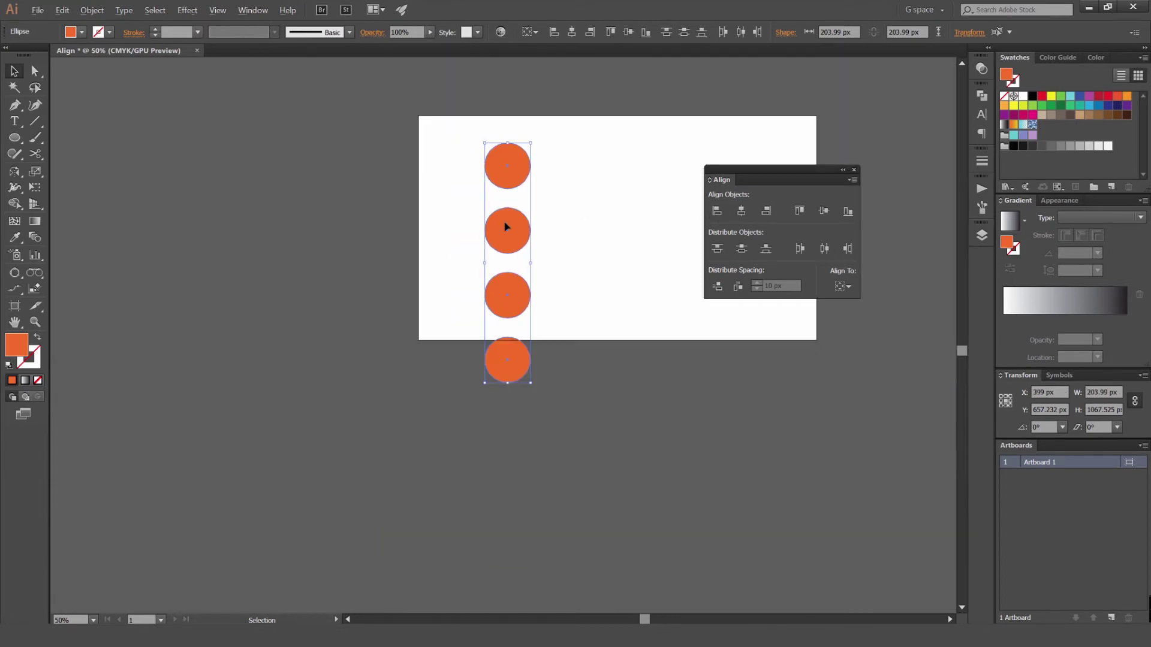
left_click_drag(506, 226, 541, 190)
scroll(537, 168, "up", 4)
scroll(567, 91, "down", 3)
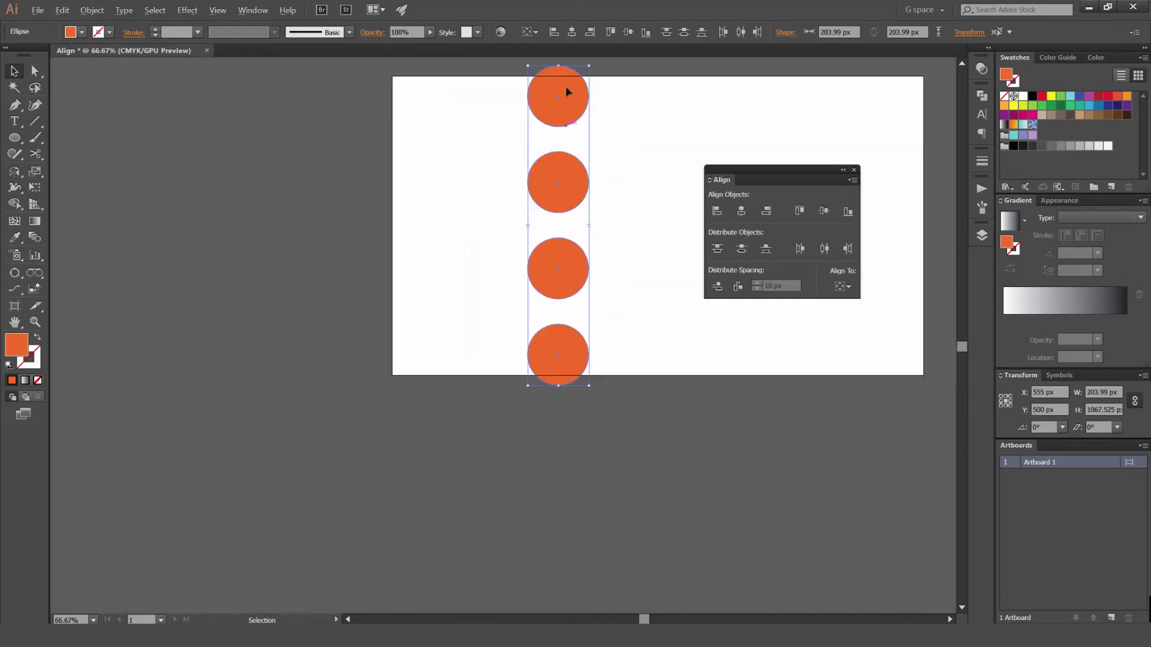
scroll(570, 124, "up", 3)
scroll(549, 187, "up", 1)
scroll(496, 311, "up", 2)
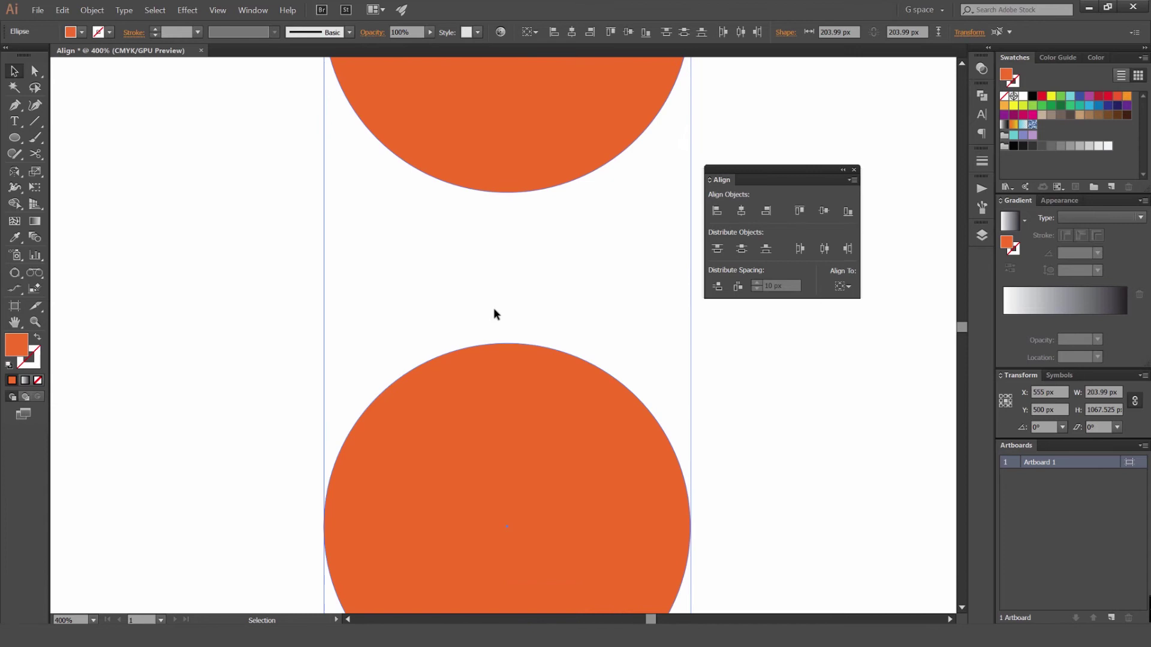
scroll(518, 261, "down", 3)
scroll(516, 261, "down", 2)
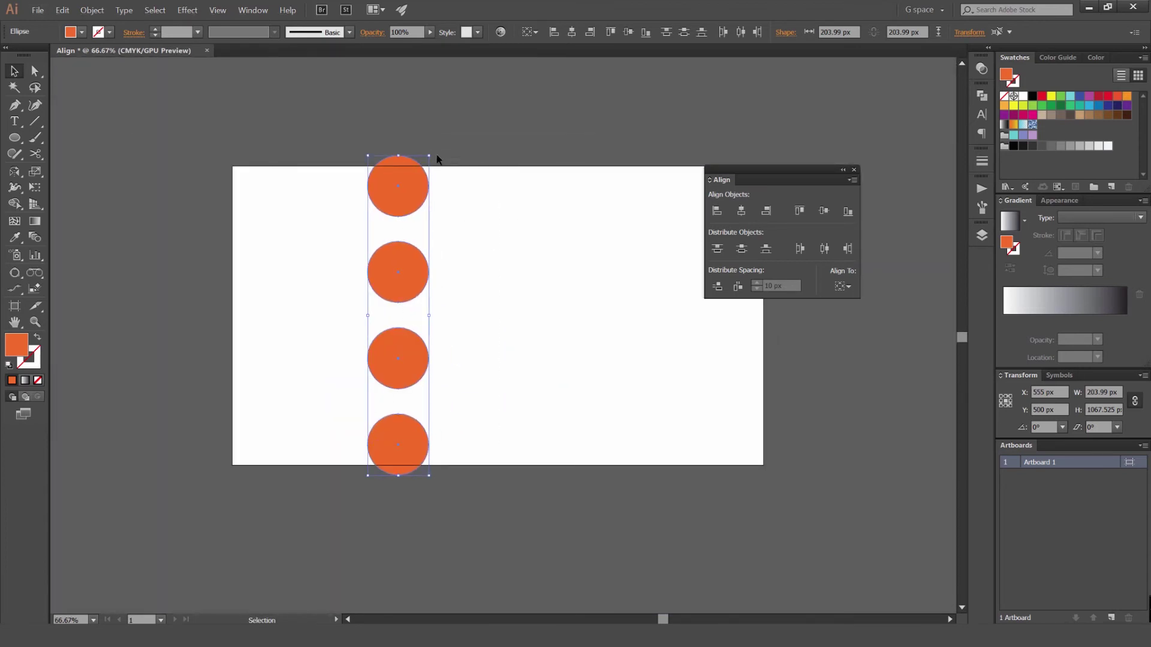
Rotate the column of circles 90° into a horizontal row and shift the row to about X 759 px.
left_click_drag(435, 156, 205, 223)
left_click_drag(447, 322, 508, 322)
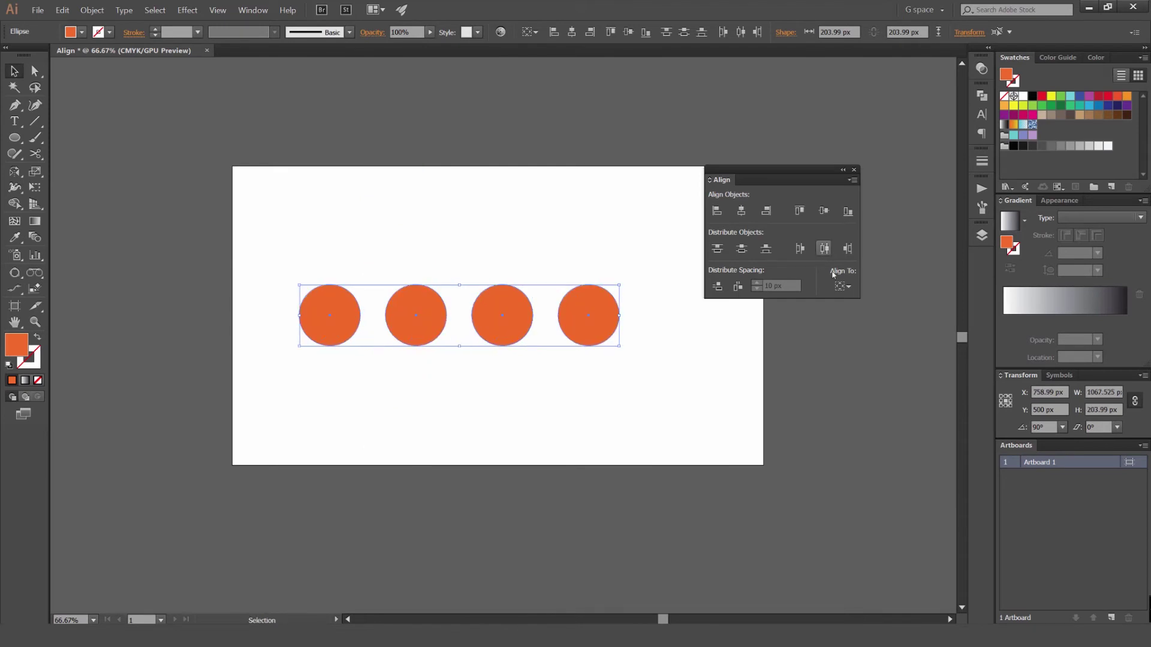
Switch the alignment reference of the four selected circles to Align to Key Object.
left_click(842, 290)
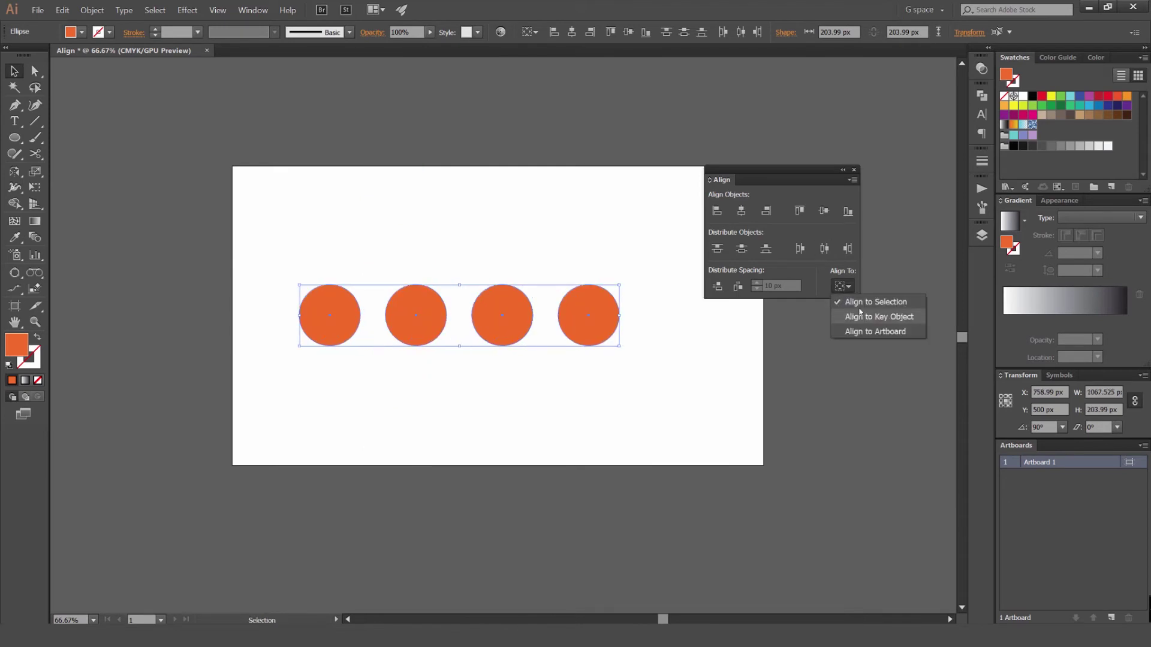
left_click(709, 252)
left_click(562, 268)
left_click(511, 310)
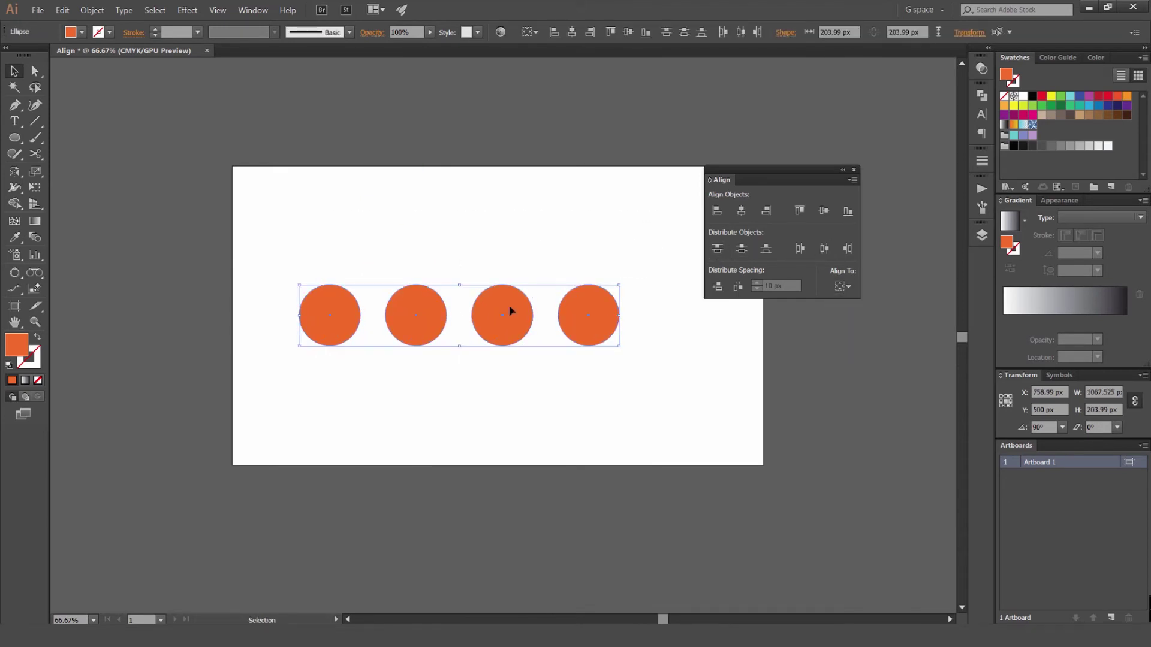
key("space")
left_click_drag(630, 274, 598, 283)
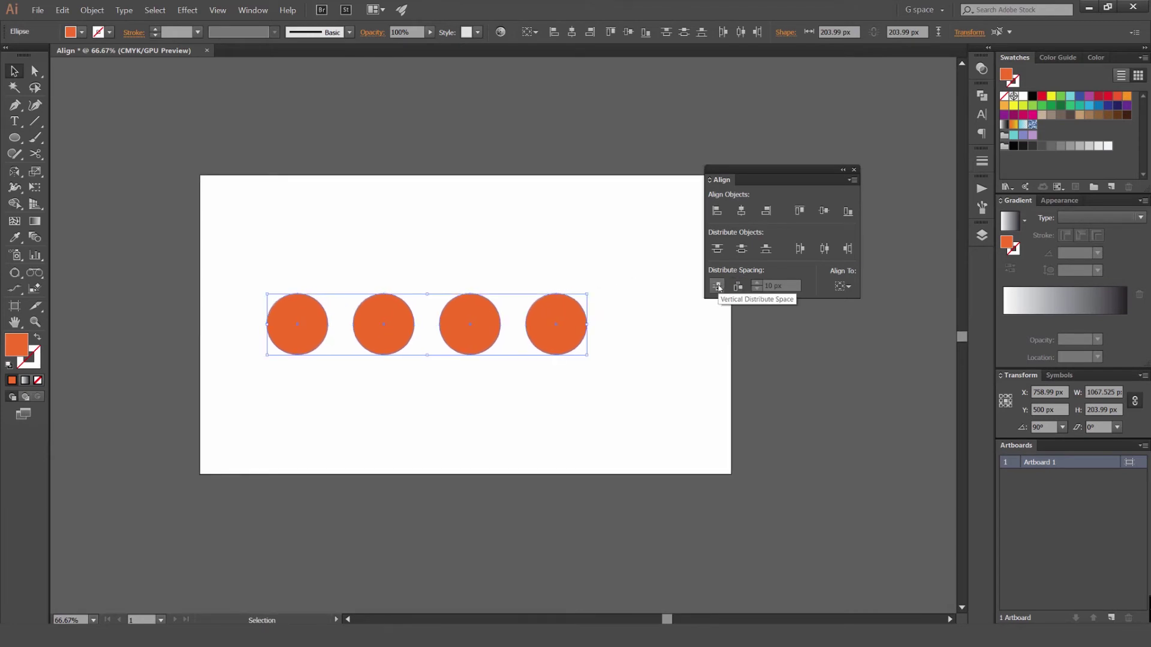
left_click(844, 287)
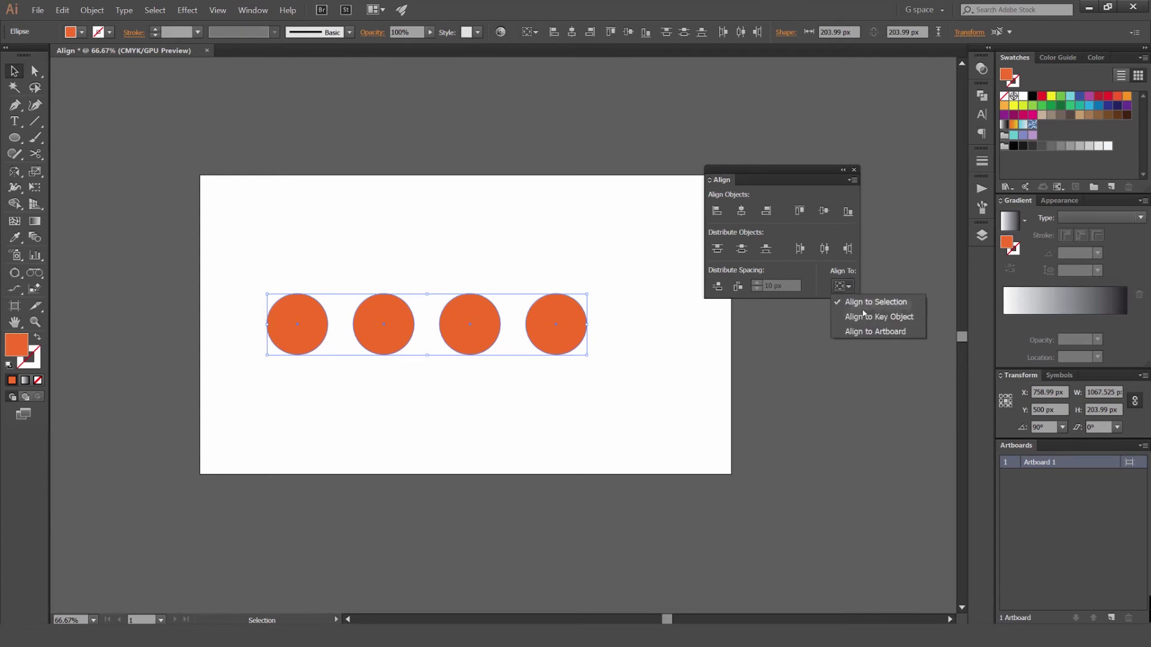
left_click(866, 315)
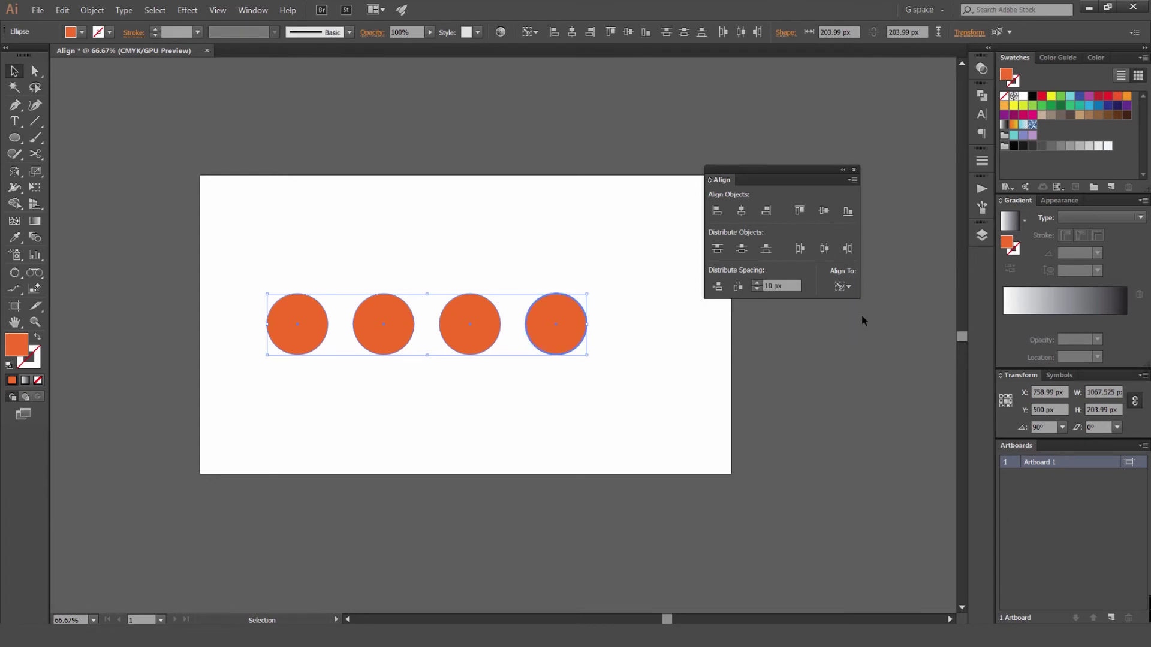
Clear the selection, reselect all four circles and make the last circle on the right the key object.
double_click(555, 337)
left_click(608, 264)
double_click(606, 264)
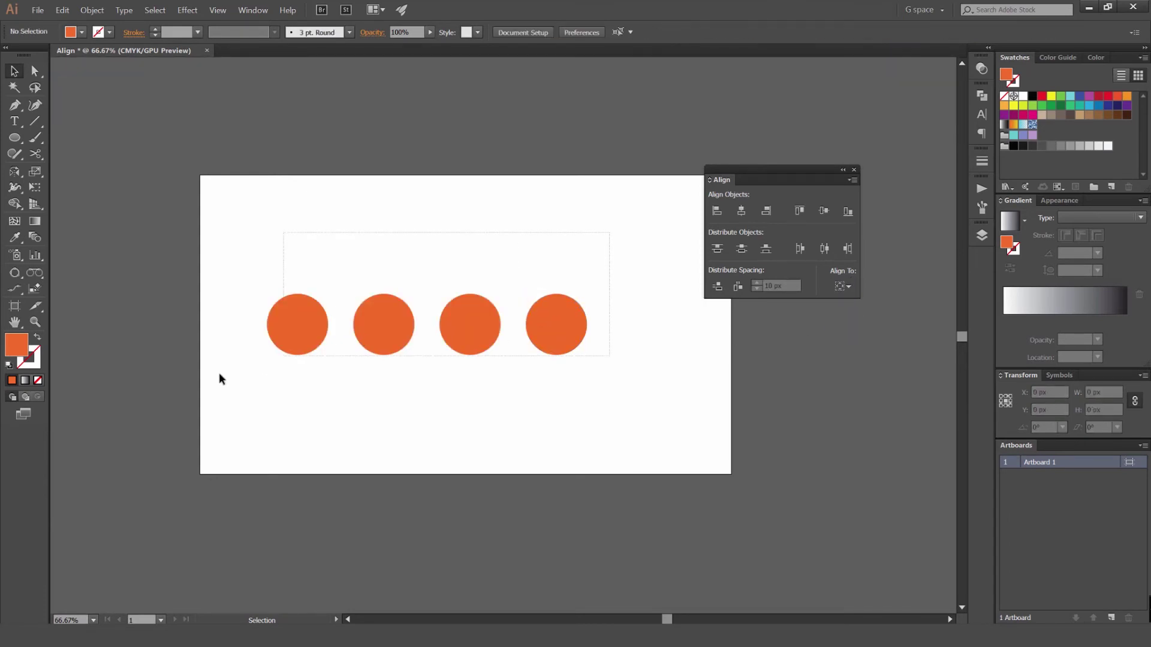
left_click_drag(218, 378, 596, 321)
left_click(575, 341)
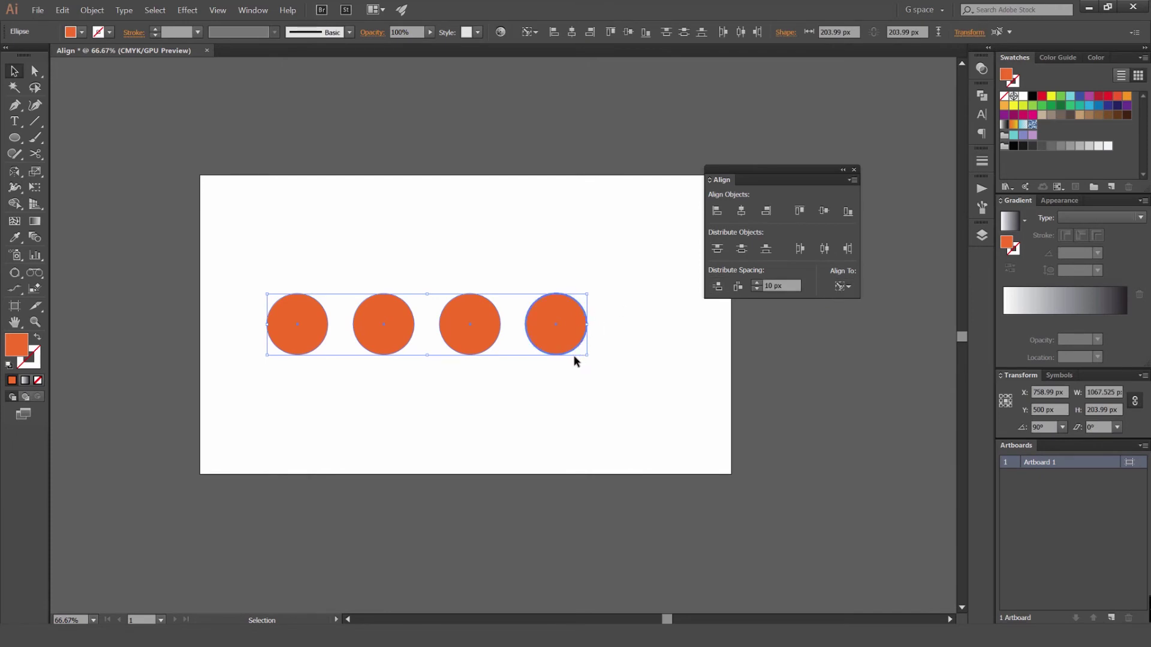
Set the distribute spacing to 80 px and apply it to the row with Horizontal Distribute Space.
key("ctrl+1")
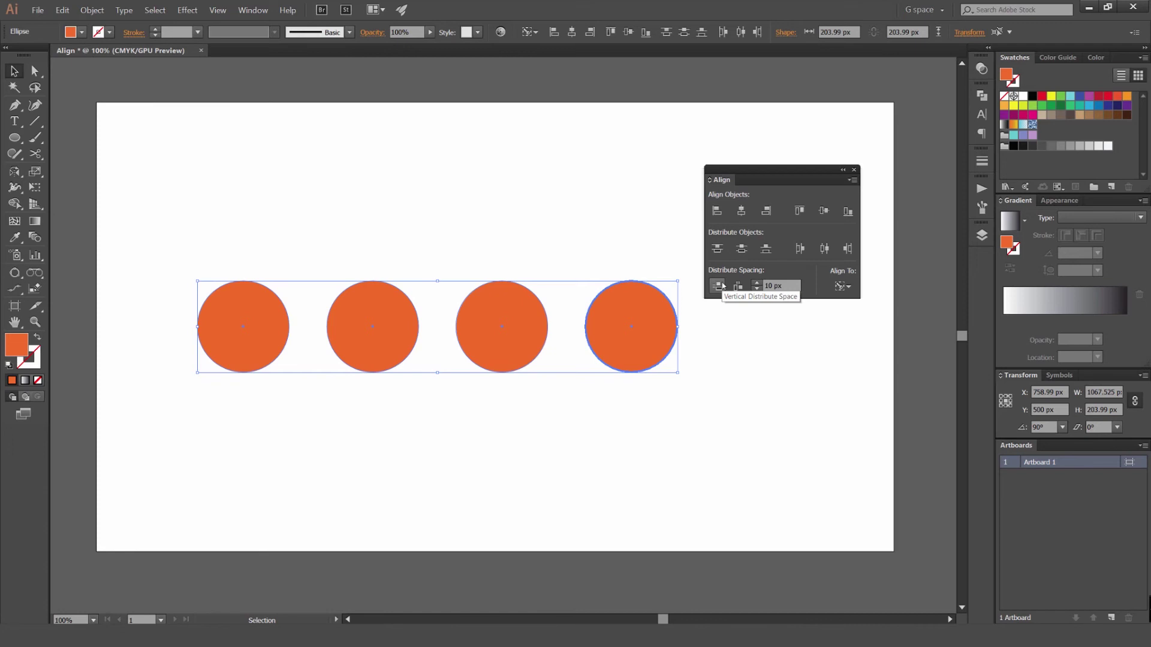
left_click(756, 283)
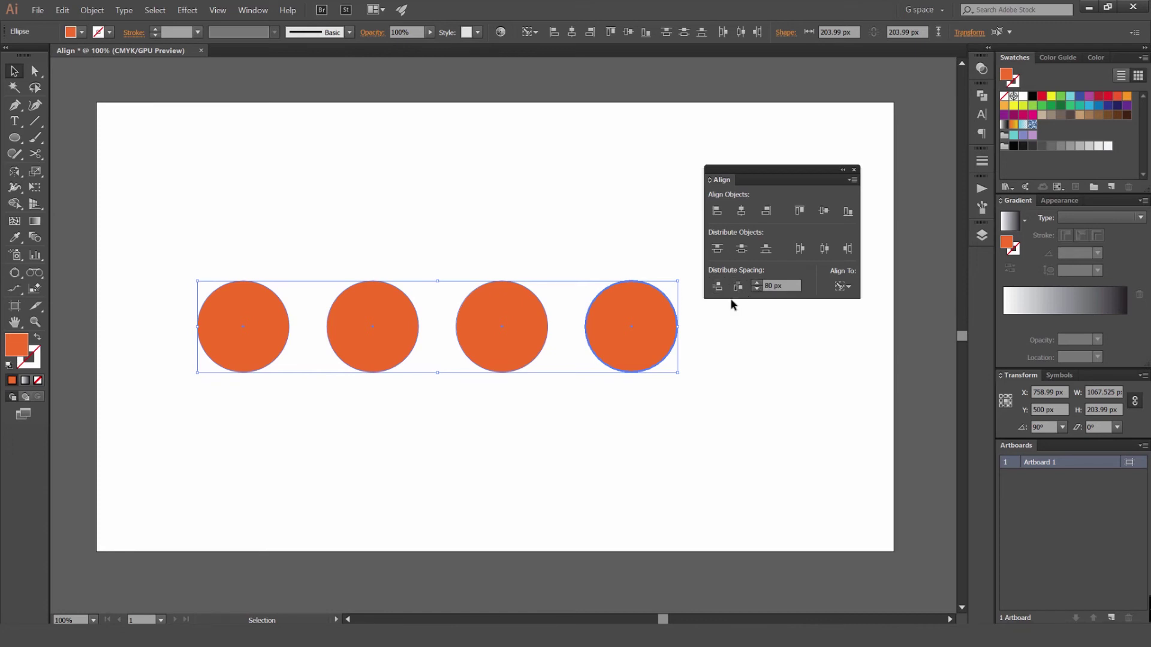
left_click_drag(576, 227, 502, 219)
key("alt")
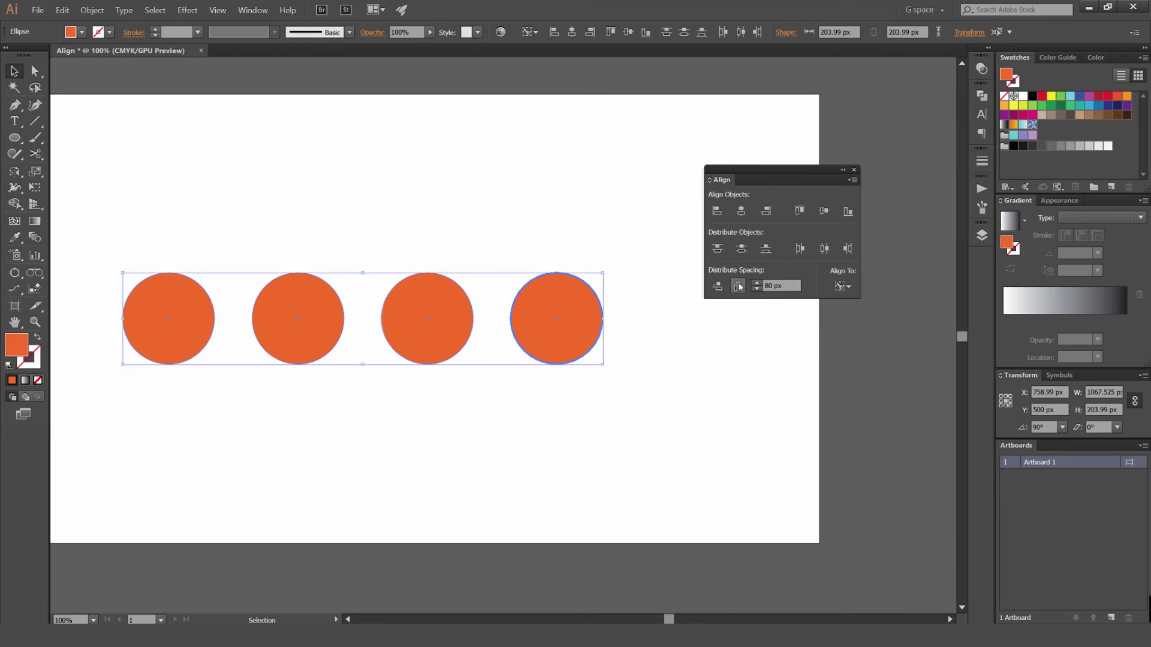
left_click(738, 284)
Increase the distribute spacing to 160 px and apply it horizontally to the row of circles.
left_click(757, 283)
left_click(756, 283)
left_click(757, 283)
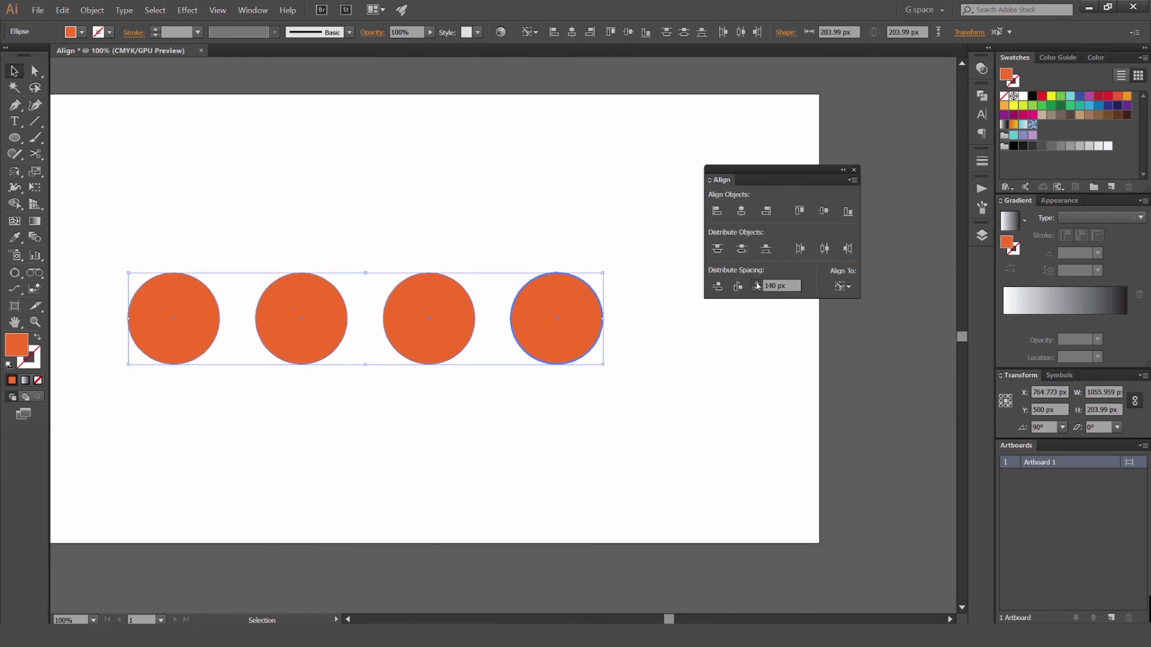
left_click_drag(519, 354, 588, 362)
left_click(738, 288)
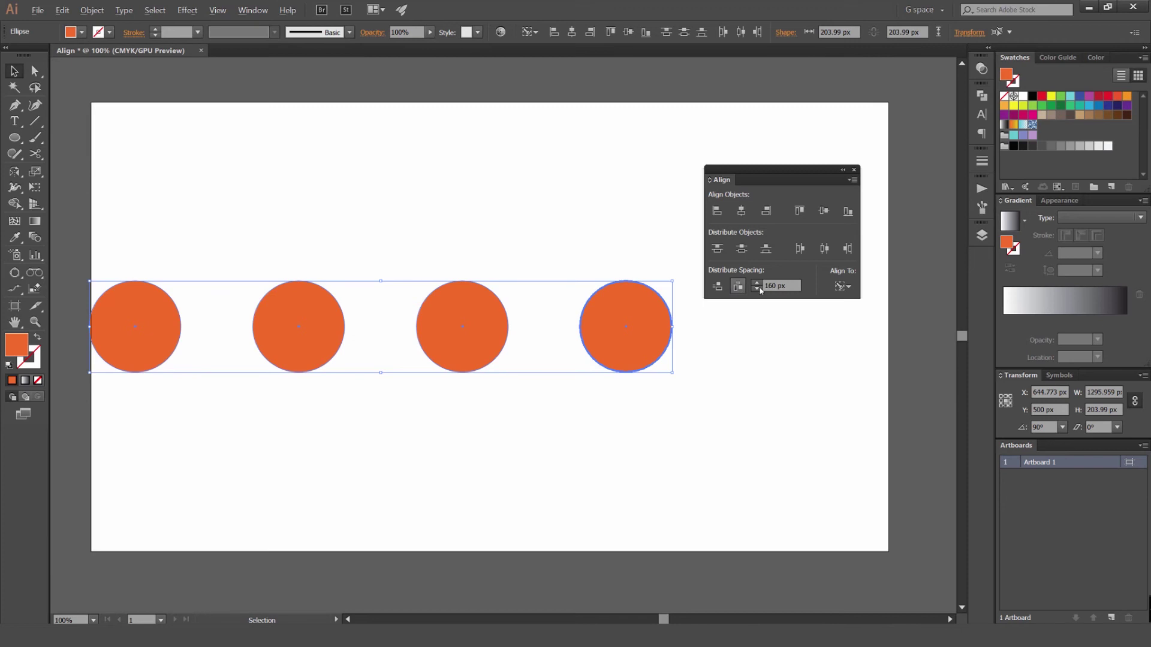
Set the distribute spacing to 500 px, apply it horizontally and look over the spread-out circles.
key("alt")
left_click(757, 289)
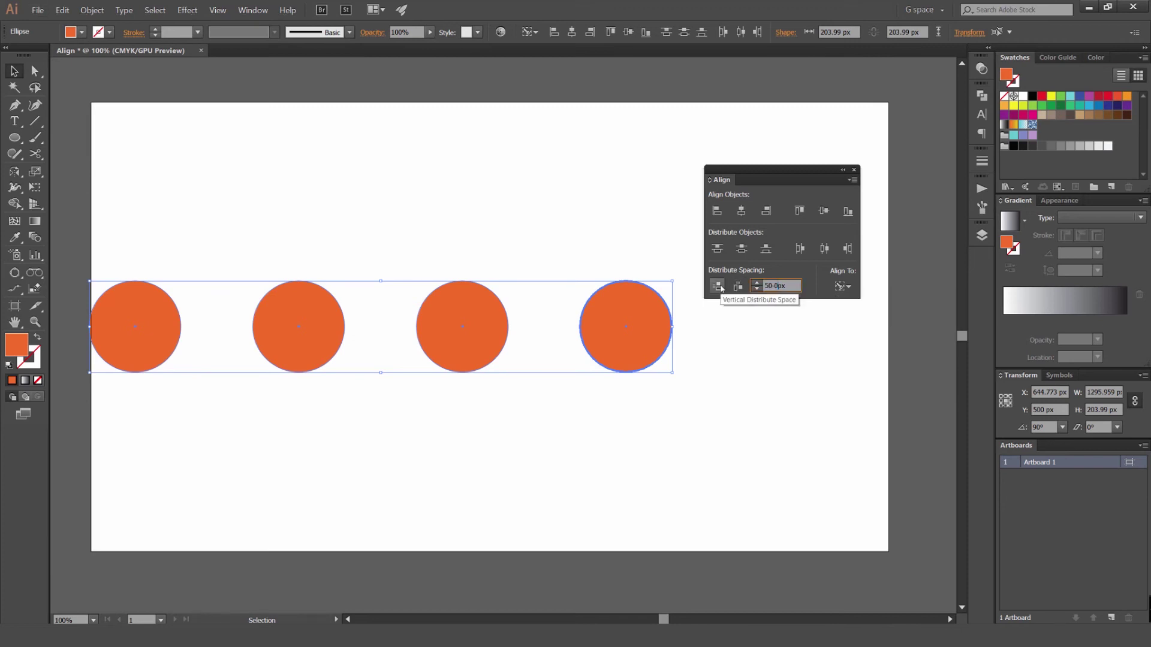
scroll(680, 331, "down", 1)
scroll(724, 327, "down", 1)
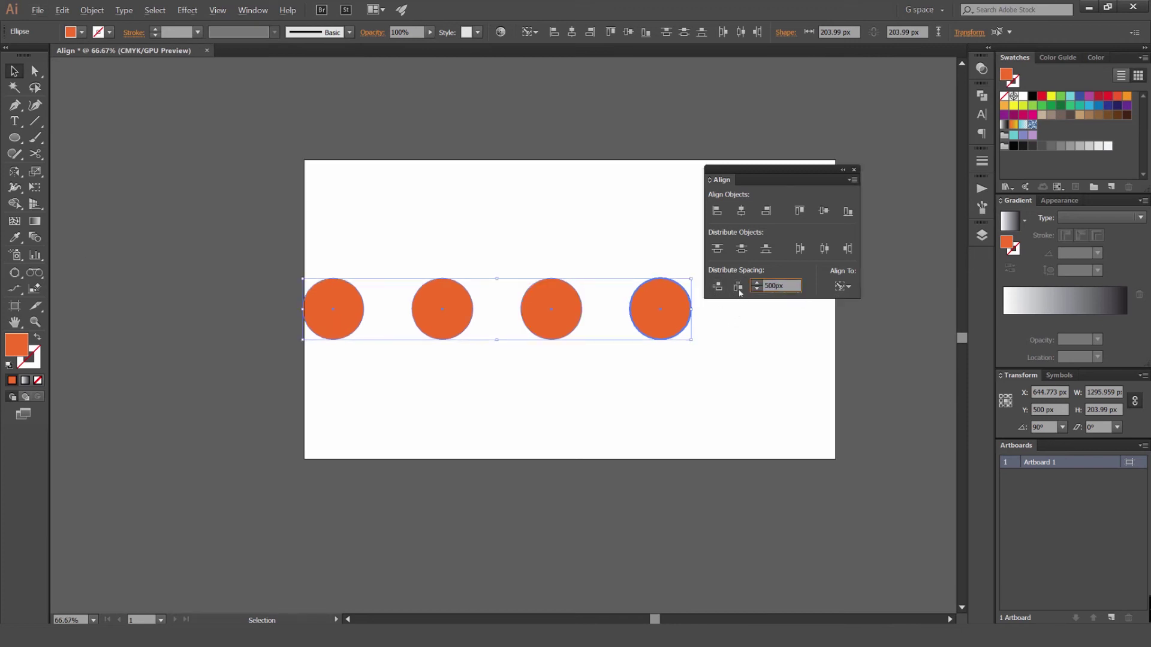
left_click(738, 288)
left_click_drag(445, 399, 621, 384)
scroll(621, 382, "down", 1)
left_click_drag(603, 315, 525, 312)
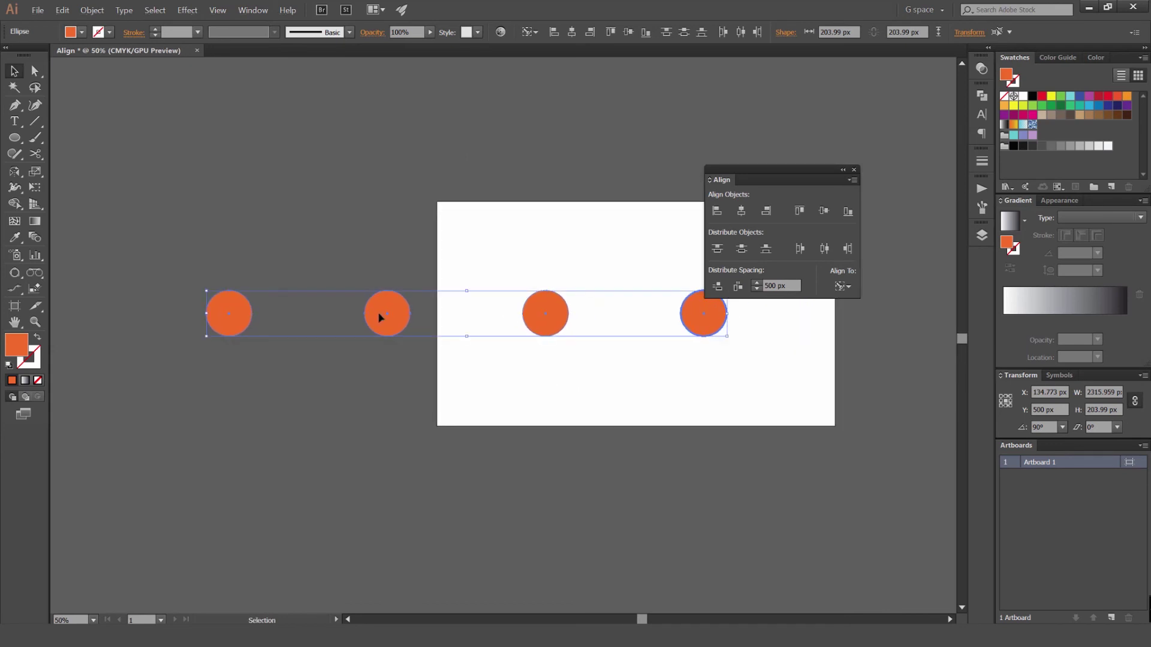
scroll(389, 315, "up", 1)
left_click_drag(745, 311, 627, 322)
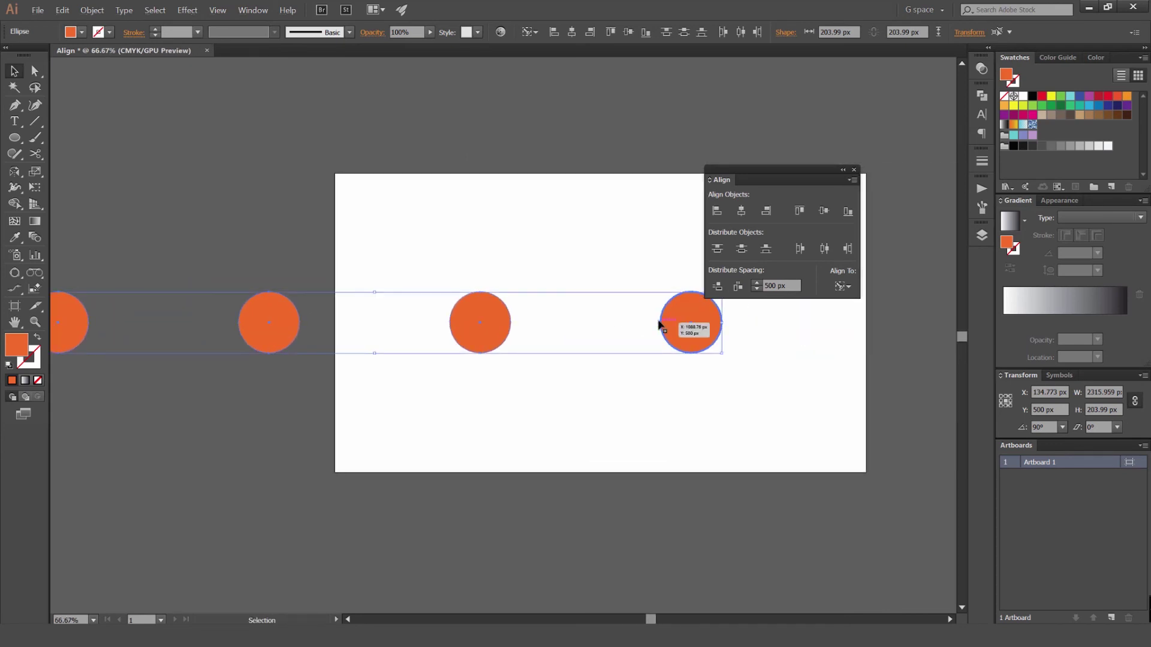
Reduce the distribute spacing to 9 px, apply it horizontally and inspect the narrow gaps between the circles.
left_click_drag(455, 328, 466, 302)
left_click(739, 289)
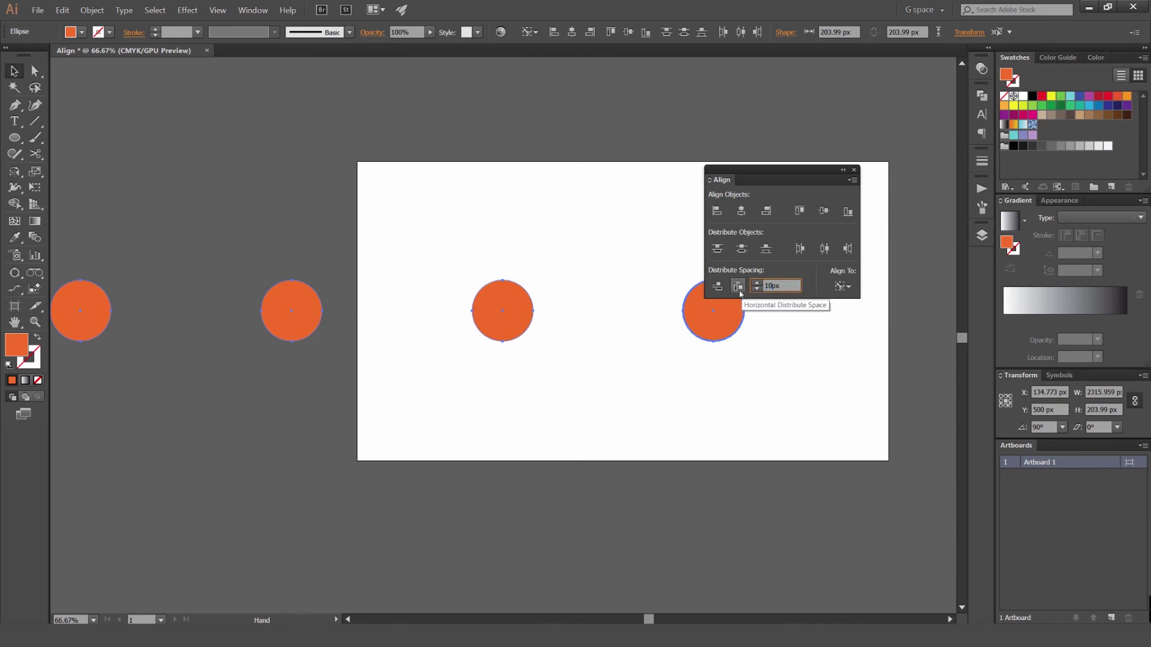
left_click(756, 289)
left_click(741, 288)
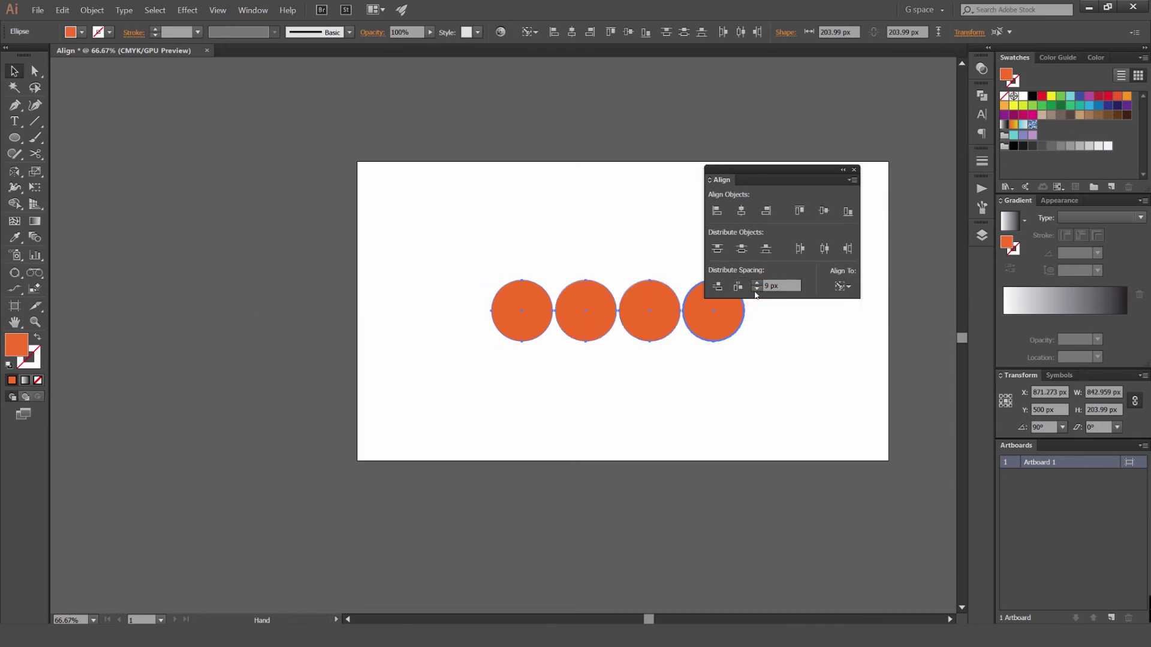
scroll(683, 311, "up", 5)
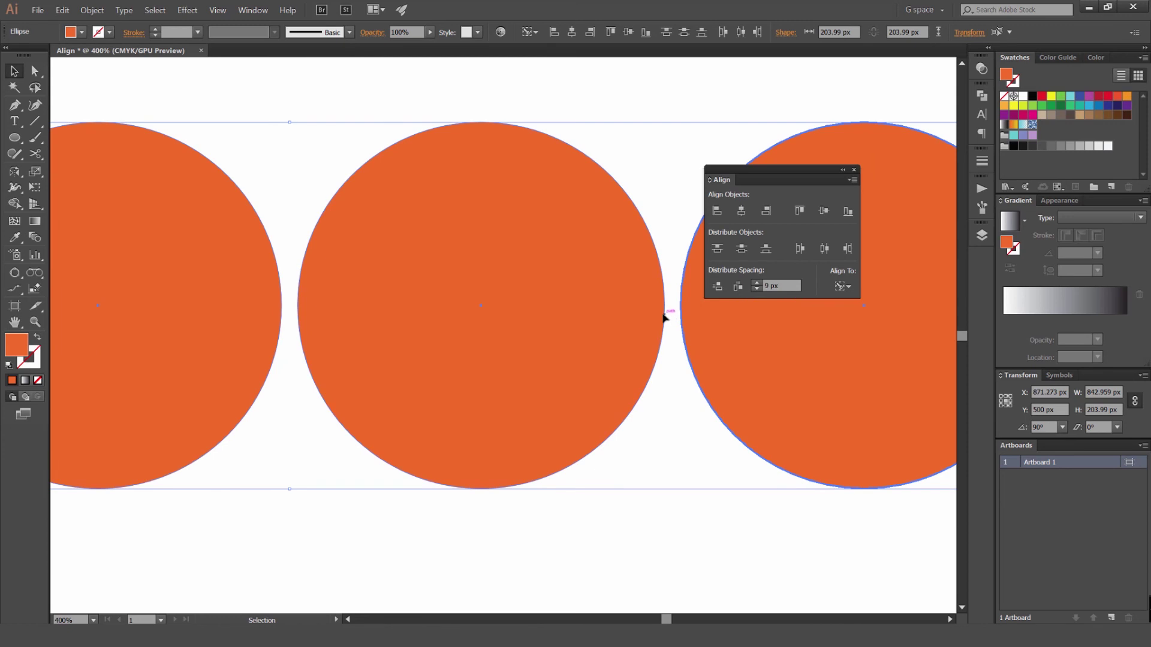
scroll(671, 318, "down", 4)
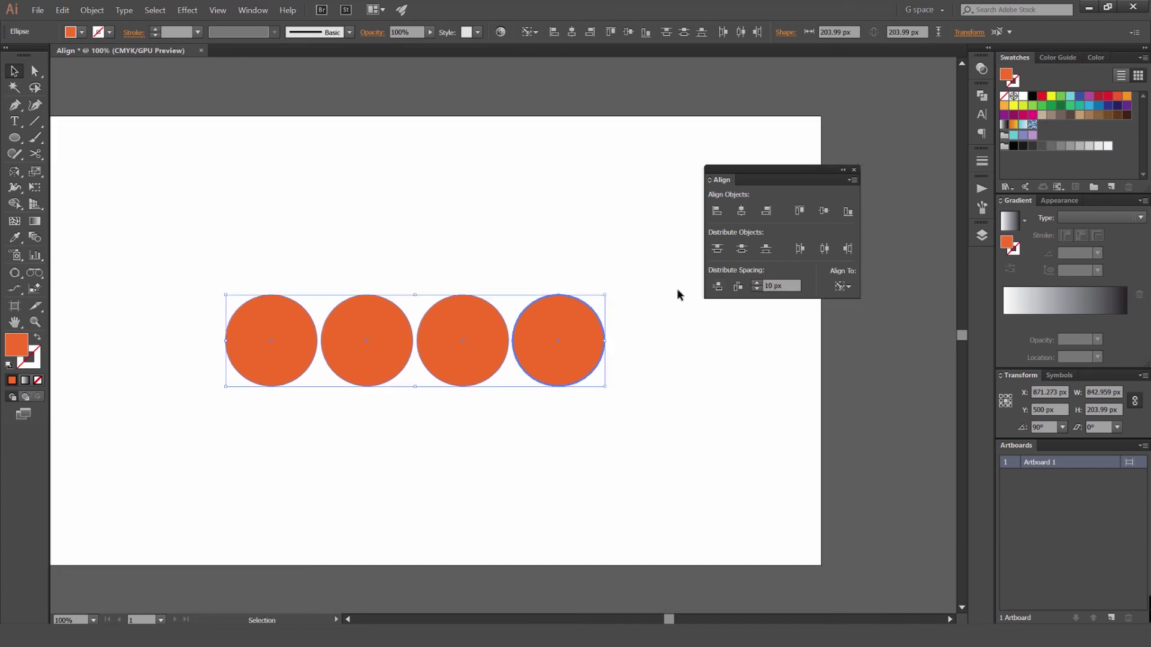
Rearrange the circles into a loose, partly overlapping vertical column beneath the leftmost circle.
scroll(678, 289, "down", 1)
left_click_drag(647, 242, 599, 268)
left_click_drag(523, 290, 350, 351)
left_click_drag(470, 350, 534, 289)
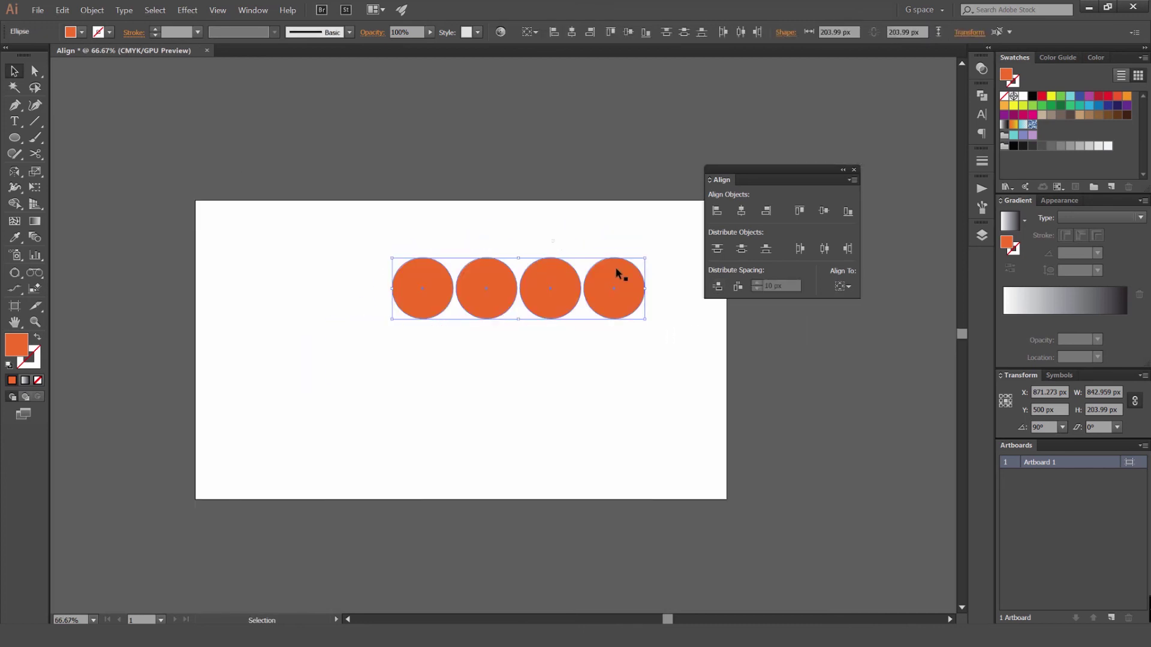
left_click_drag(618, 275, 445, 380)
left_click_drag(501, 306, 444, 359)
left_click_drag(457, 404, 433, 419)
left_click_drag(547, 295, 418, 451)
Select all four circles, make the topmost one the key object and distribute them vertically with 10 px spacing.
key("ctrl+a")
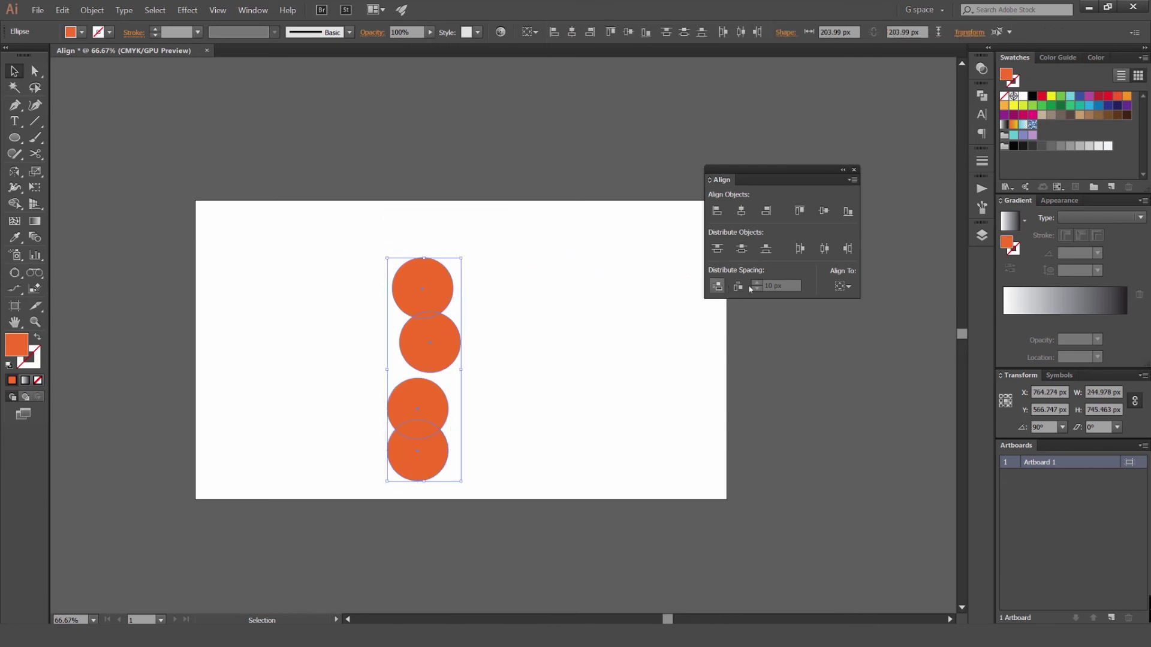
left_click(842, 286)
left_click(869, 318)
left_click(451, 278)
left_click(718, 287)
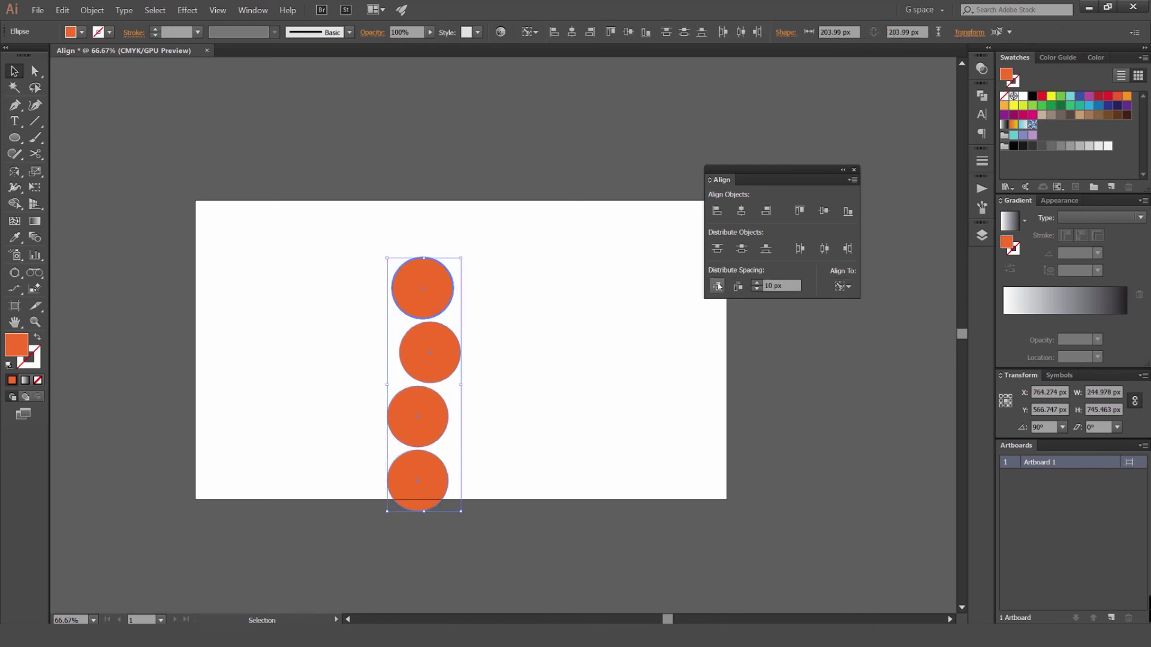
Increase the distribute spacing in stages to 70 px, applying it with Vertical Distribute Space to the column.
left_click(757, 284)
left_click(718, 287)
left_click(757, 283)
left_click(757, 284)
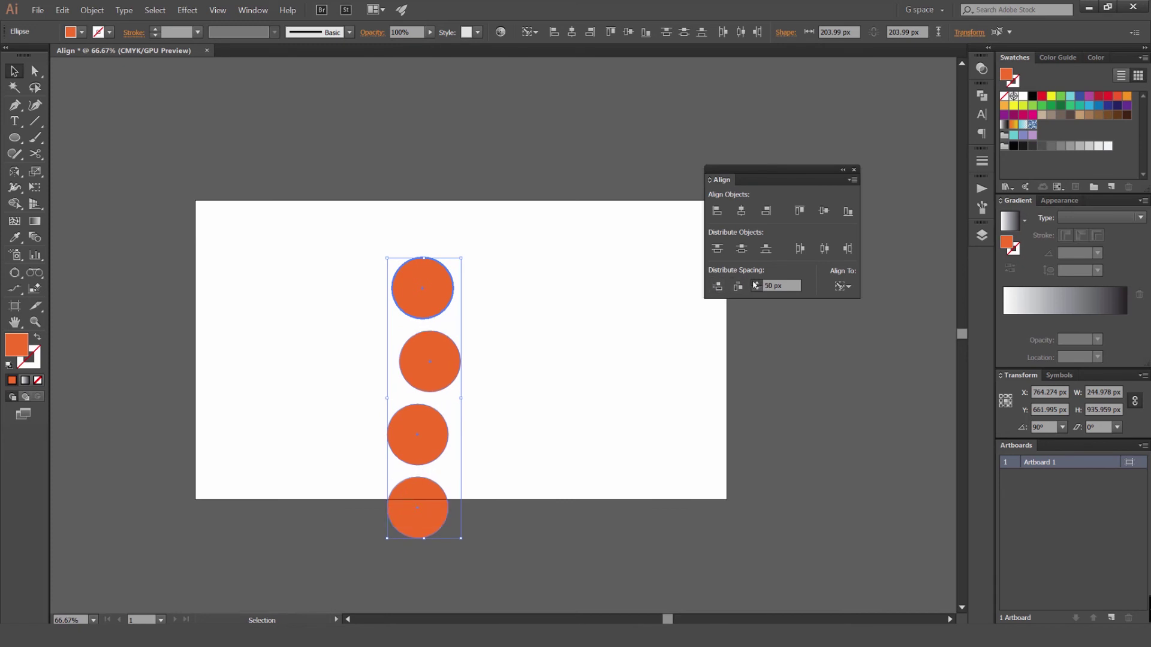
left_click(757, 283)
left_click(717, 286)
Select all four circles in the column and delete them from the artboard.
scroll(600, 304, "down", 1)
left_click_drag(584, 258, 415, 509)
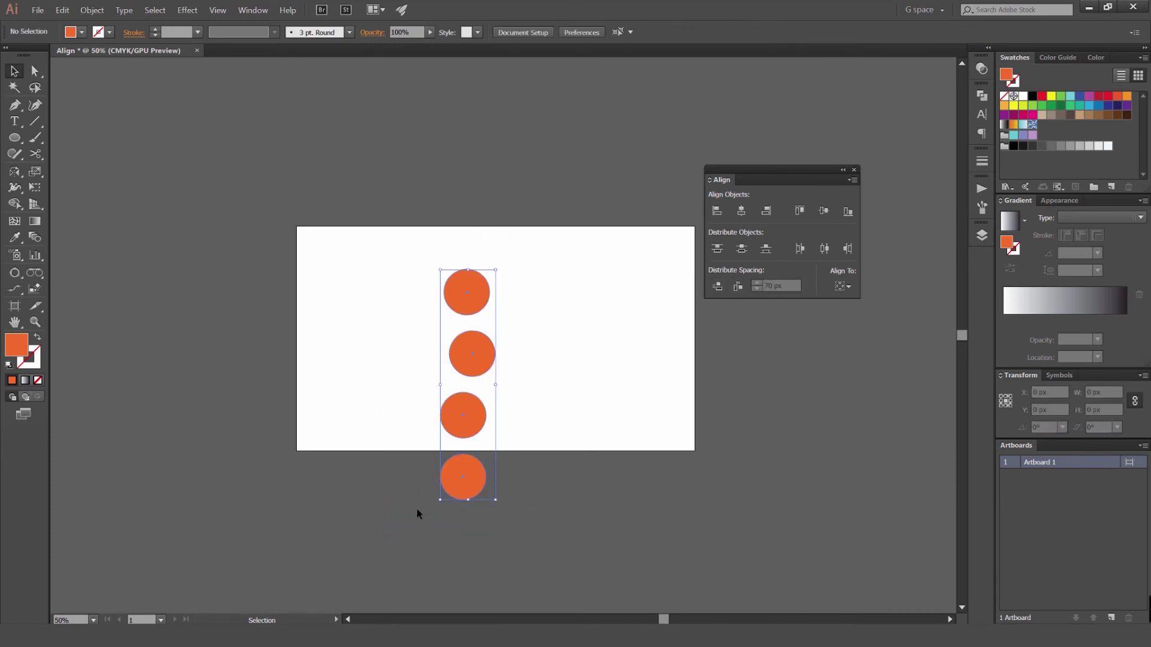
key("Delete")
scroll(526, 279, "up", 1)
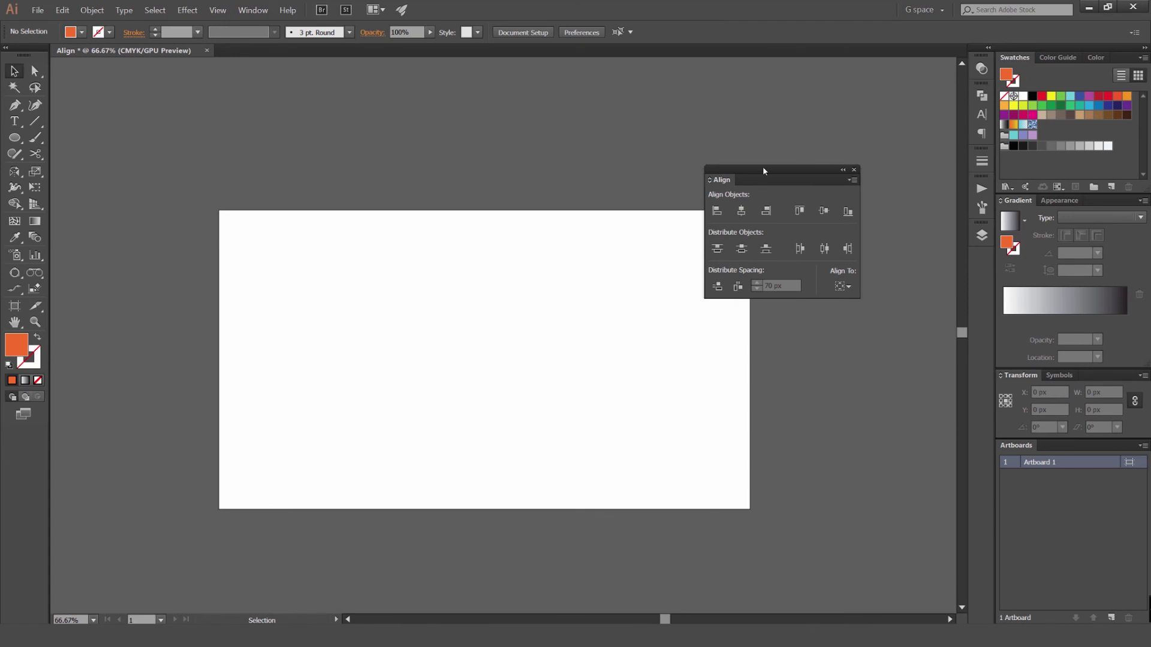